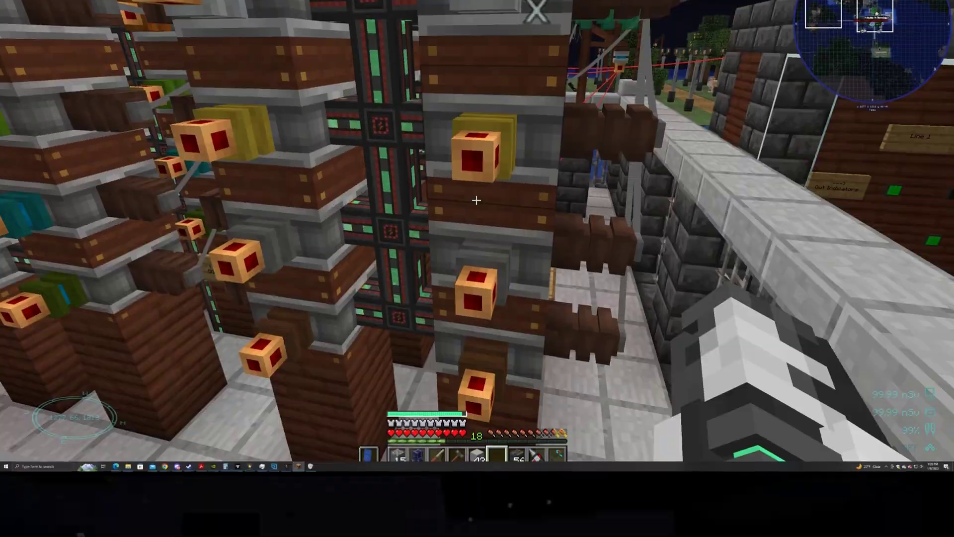
Walk along the accumulator row and turn toward the control building wall.
key("w")
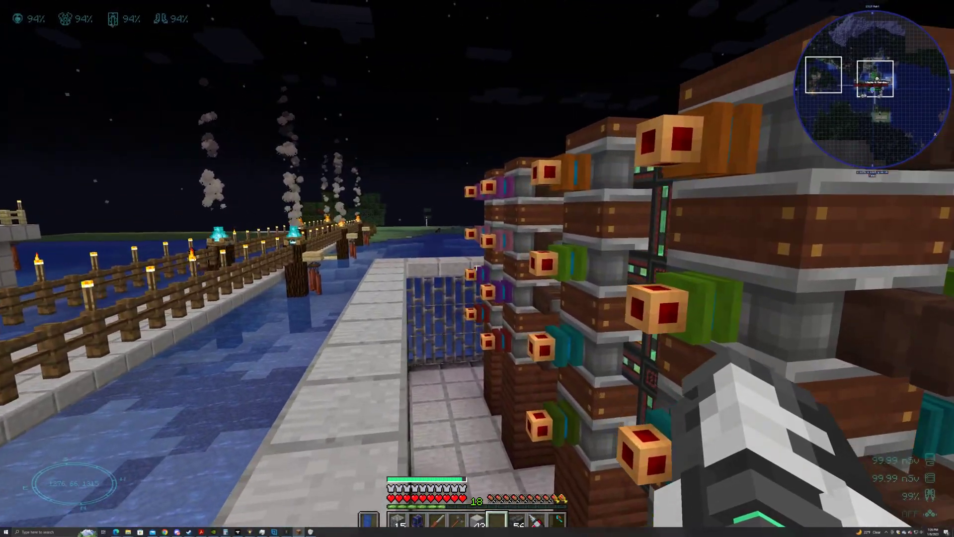
key("d")
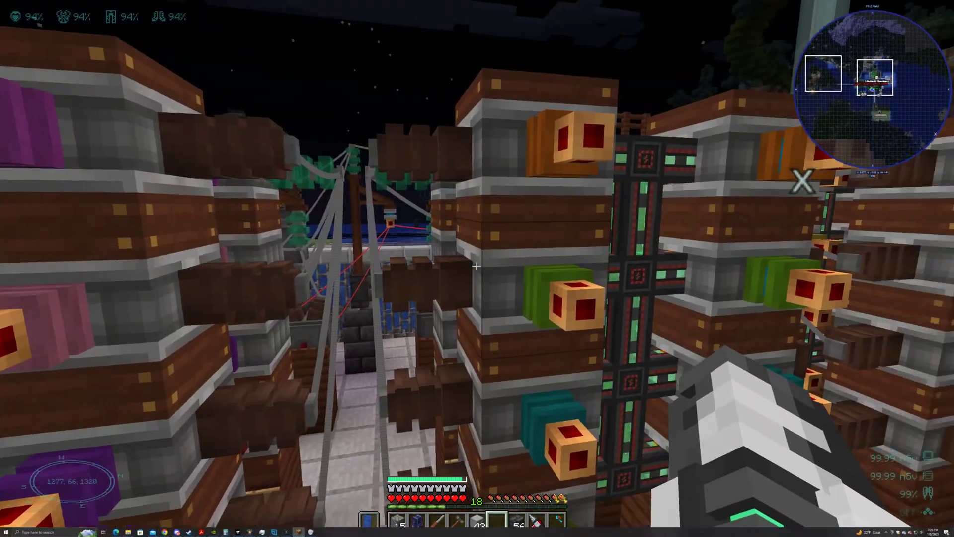
key("w")
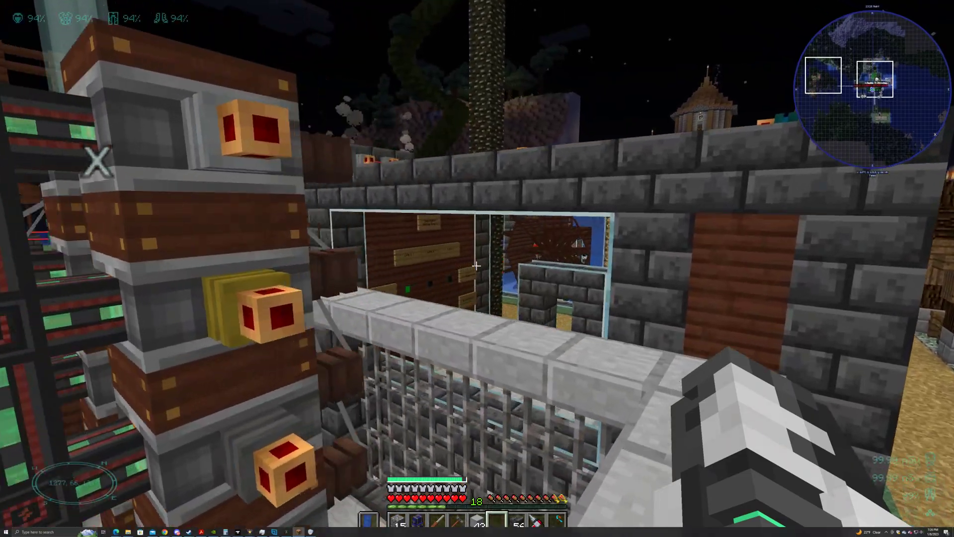
Open the inventory, glance at the Turing Complete gate circuit, and come back to Minecraft.
key("e")
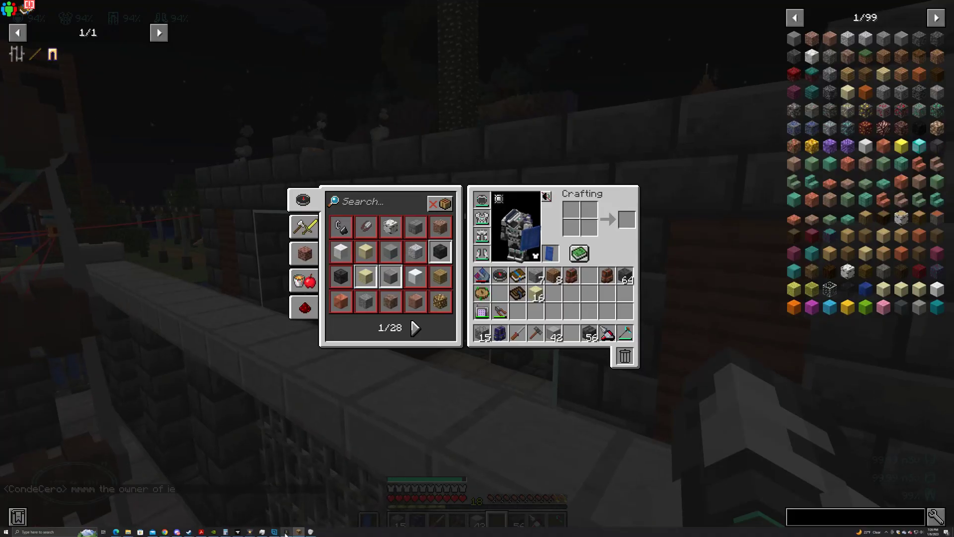
left_click(286, 532)
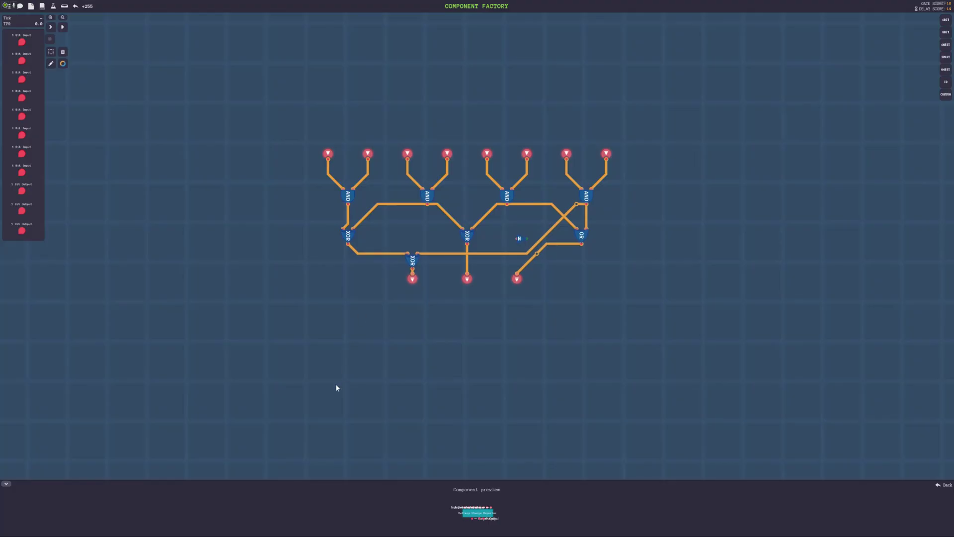
key("alt+Tab")
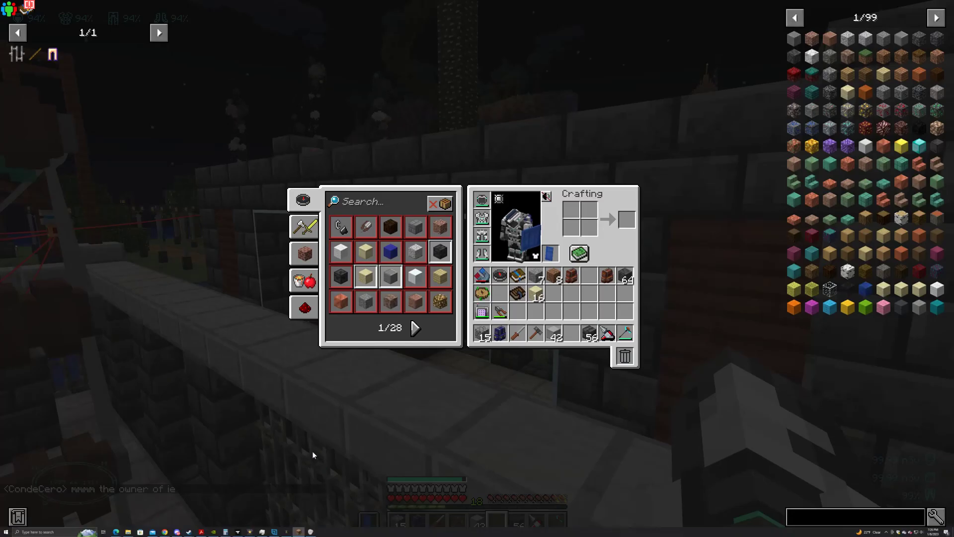
Fly over the control building and drop inside to approach the Line 1–3 indicator lights.
key("e")
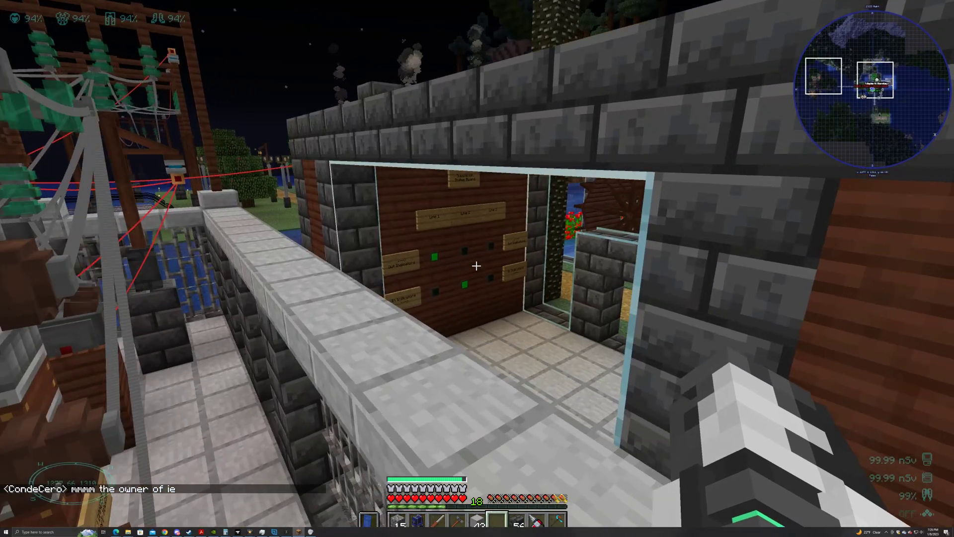
key("space")
key("w")
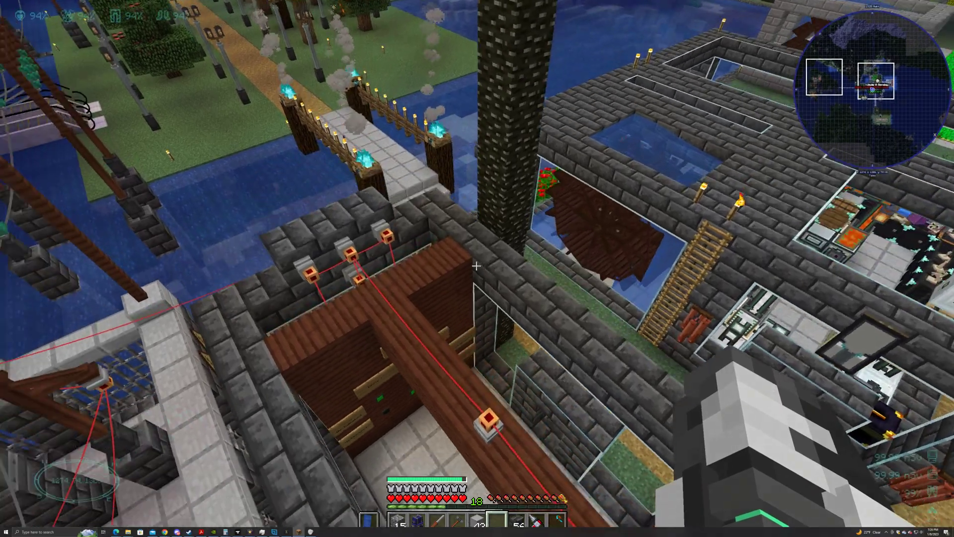
key("shift")
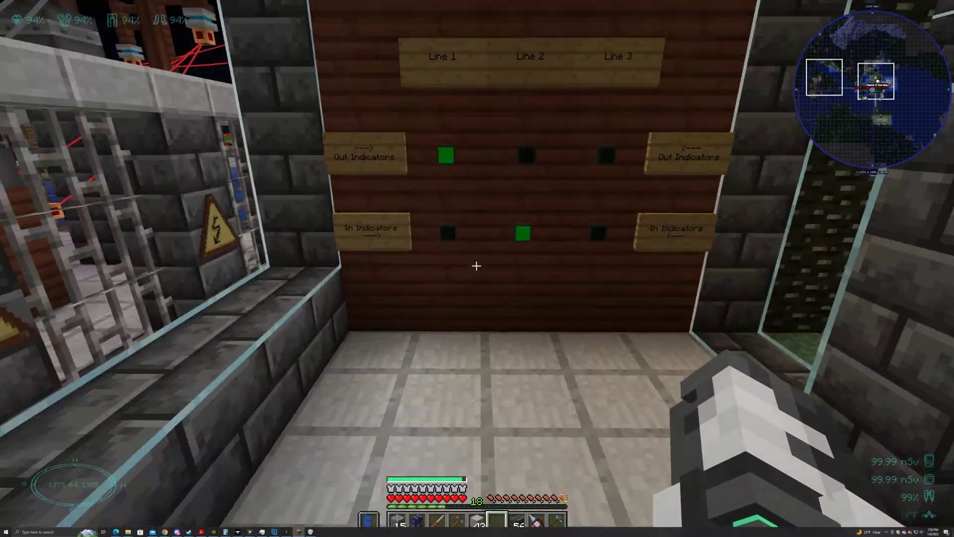
key("w")
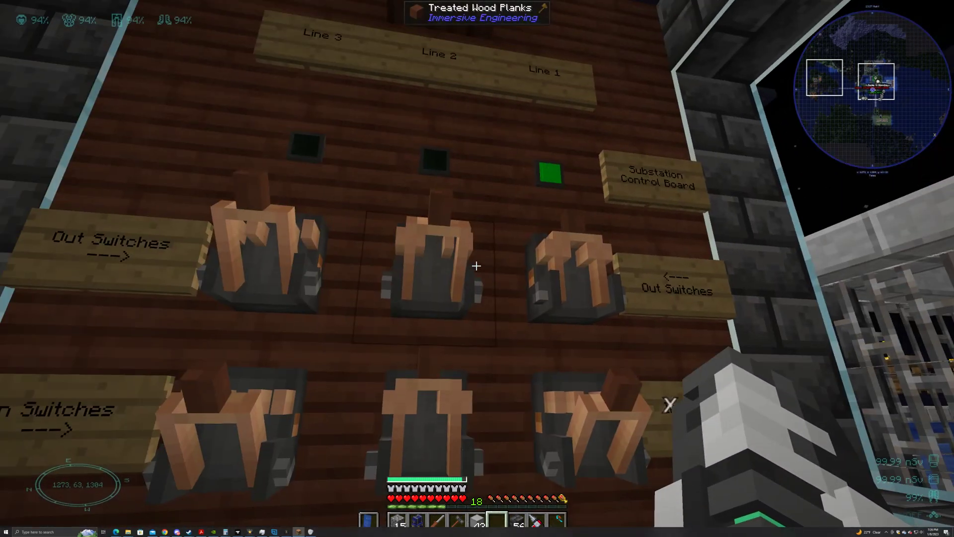
Back away to view the whole switch panel, then fly up onto the building's edge.
key("s")
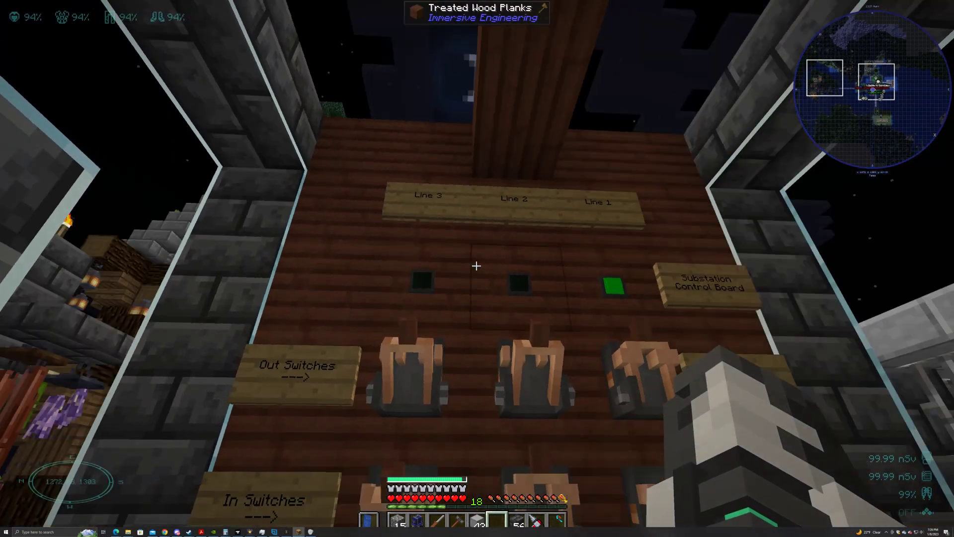
key("space")
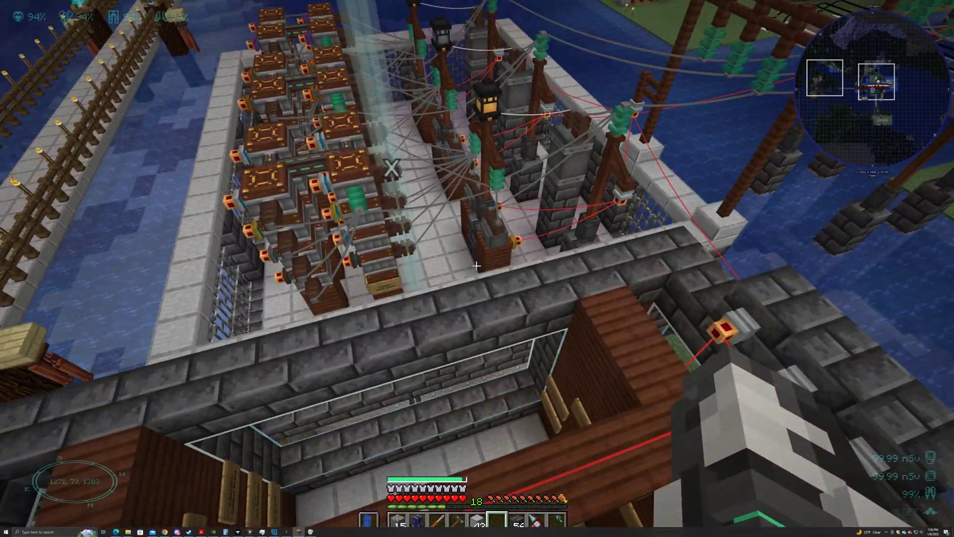
key("w")
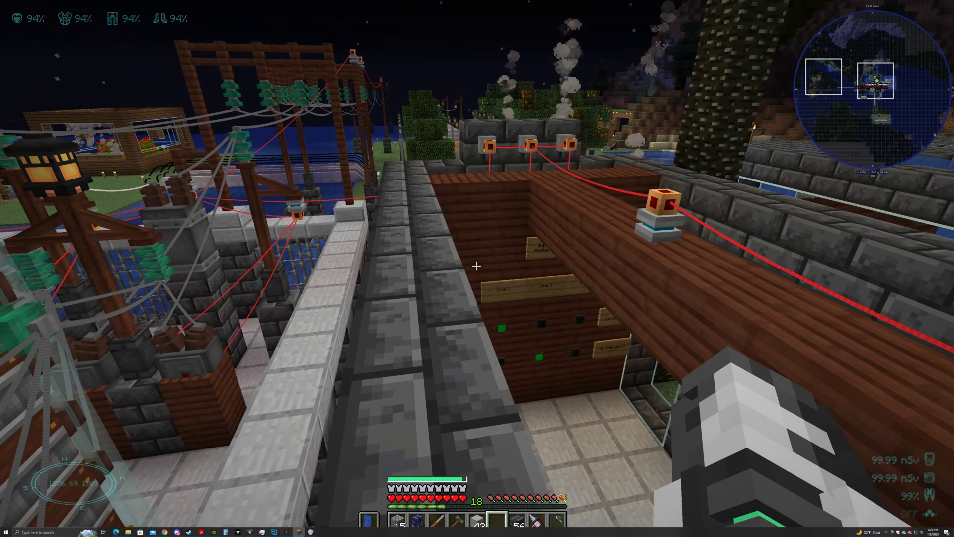
Look at the Turing Complete AND/XOR/OR gate circuit, then return to Minecraft's Game Menu.
key("e")
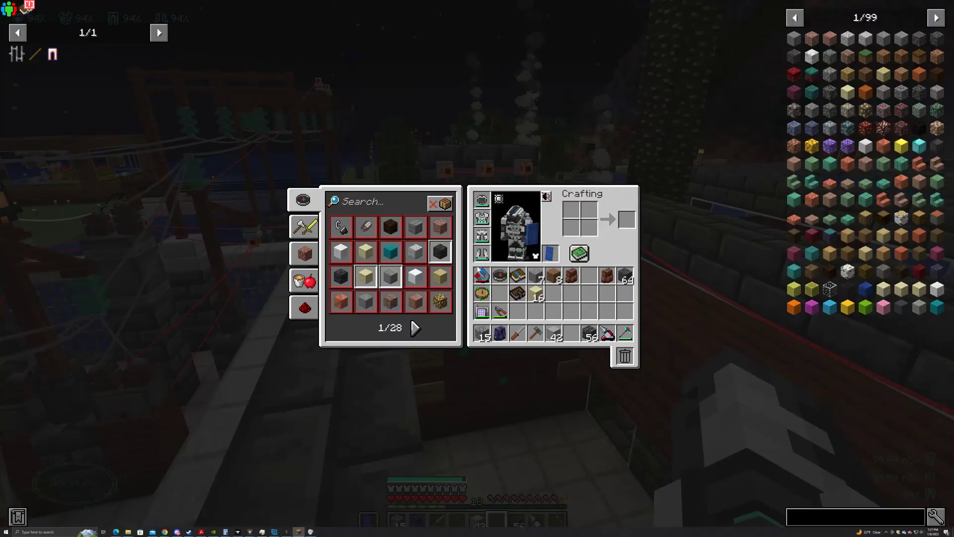
left_click(286, 532)
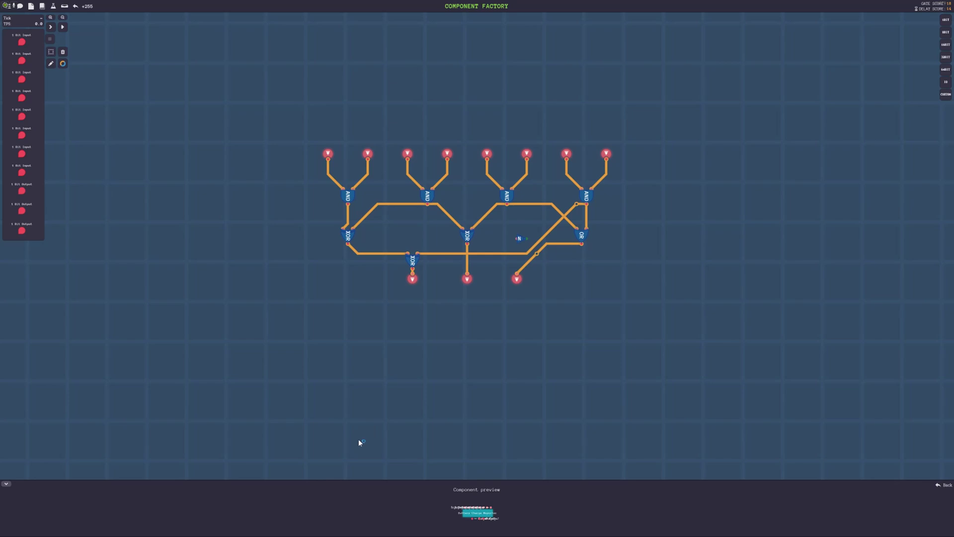
key("alt+Tab")
key("e")
key("alt+Tab")
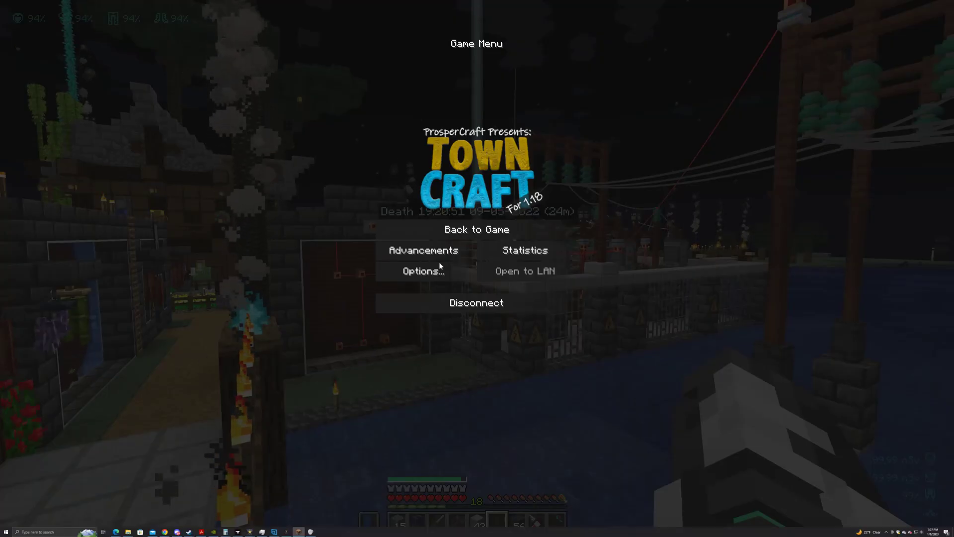
Resume play and fly over the power yard, descending beside the HV Accumulators.
left_click(443, 230)
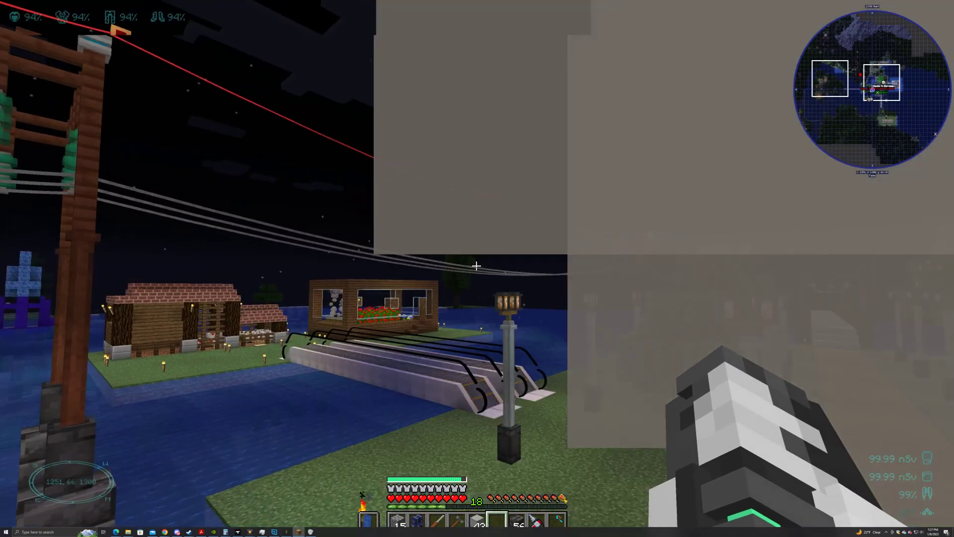
key("space")
key("w")
key("w")
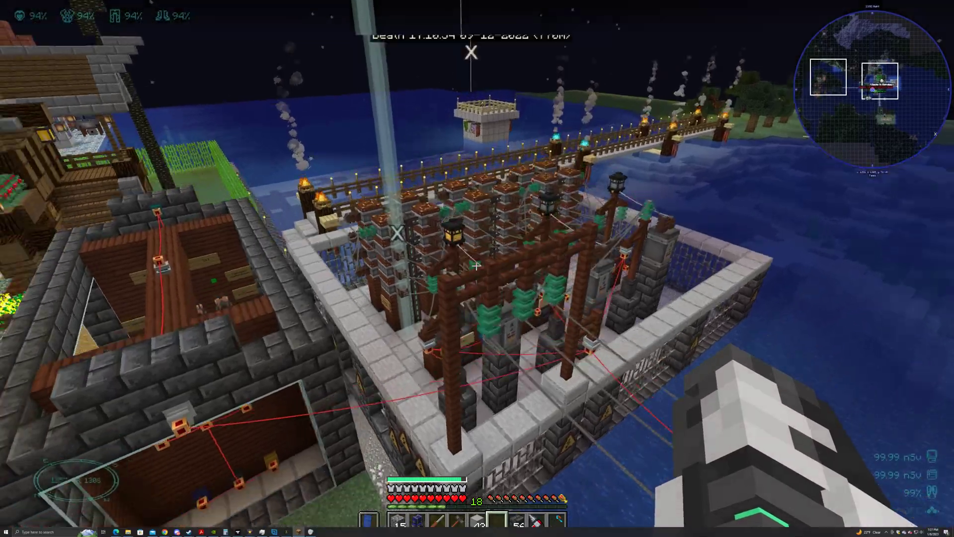
key("w")
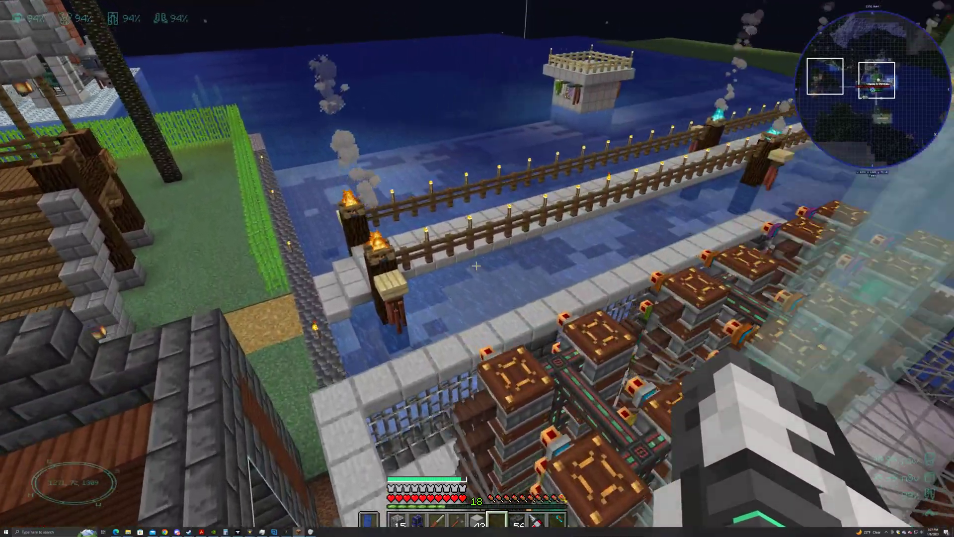
key("shift")
key("shift")
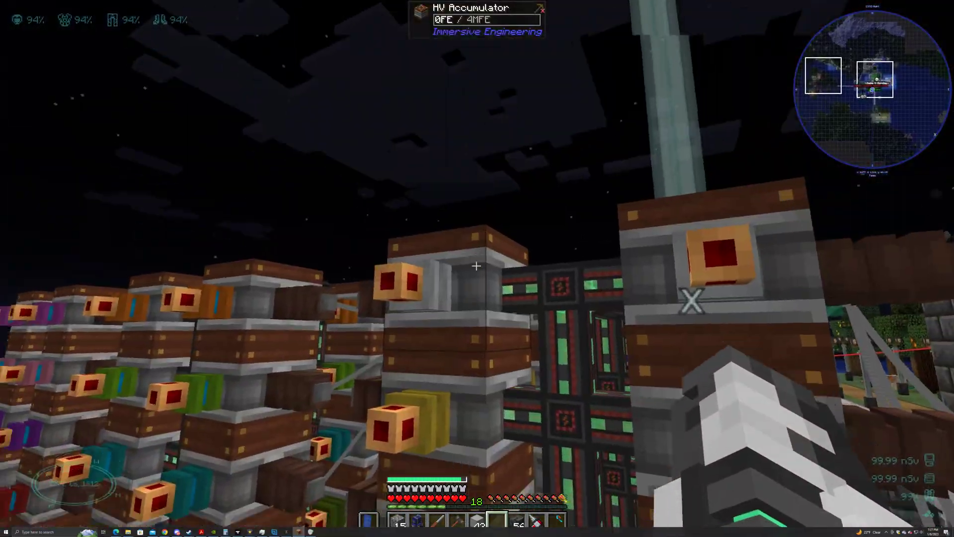
key("shift")
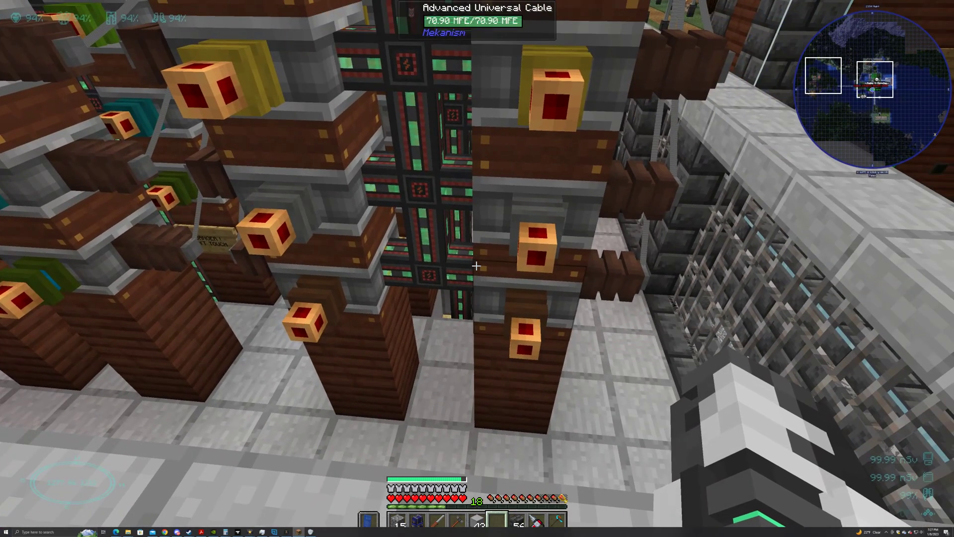
Move sideways among the accumulator towers, then select and open the Gold Backpack.
key("a")
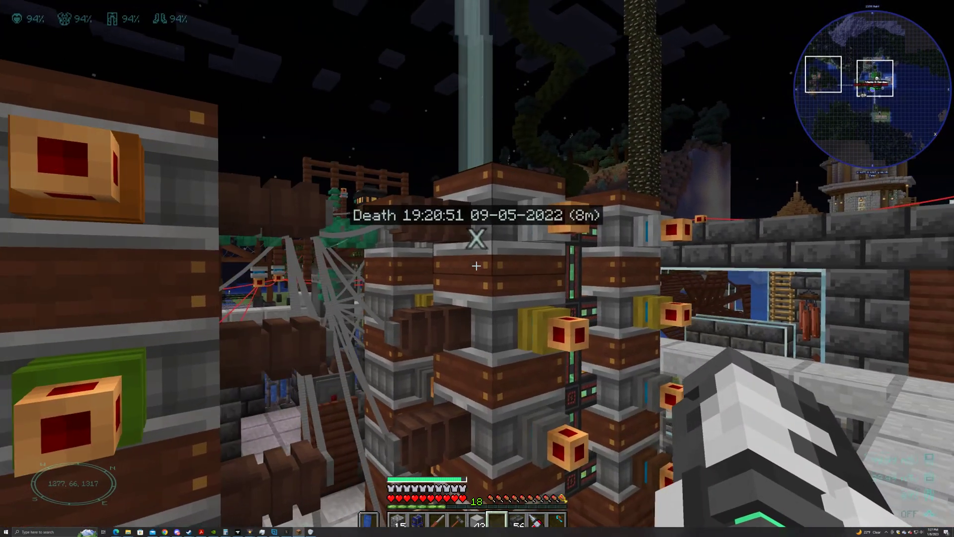
key("a")
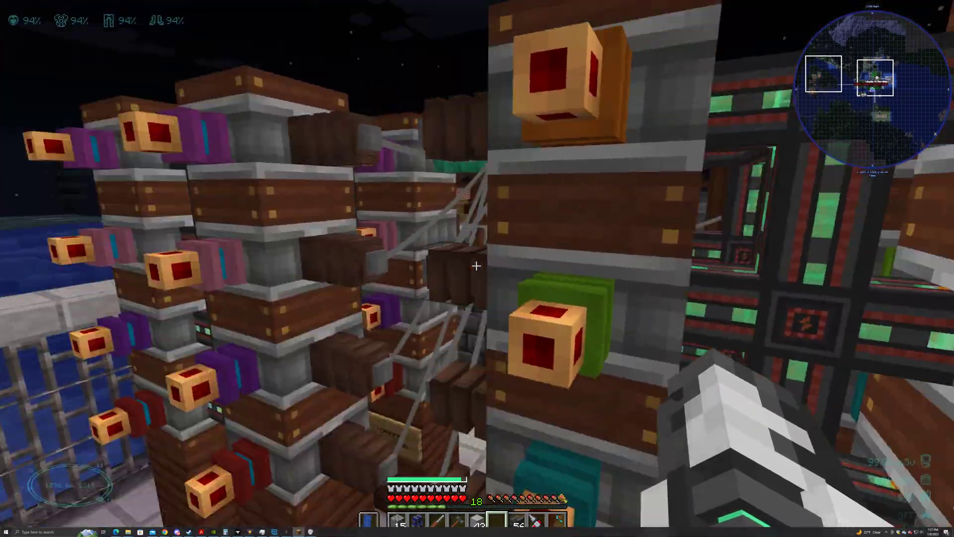
key("shift")
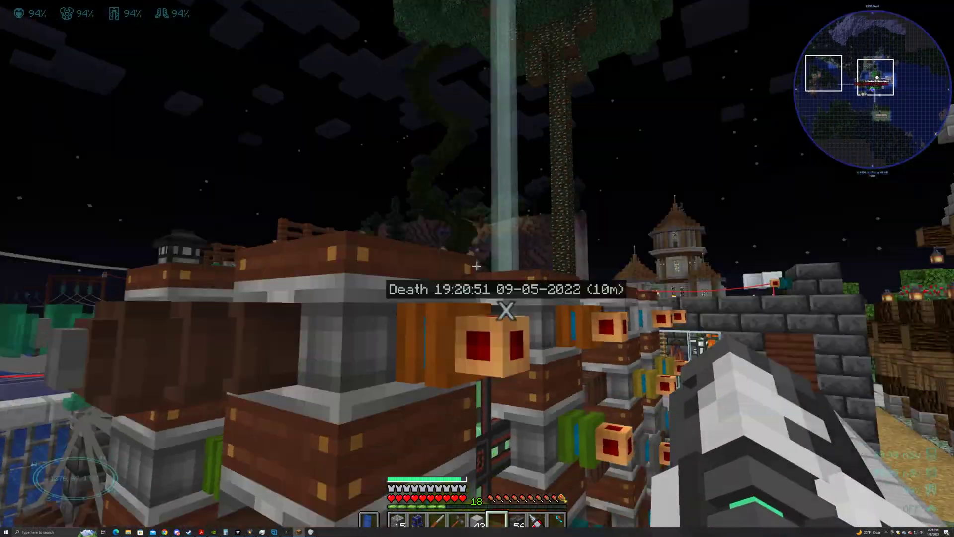
key("d")
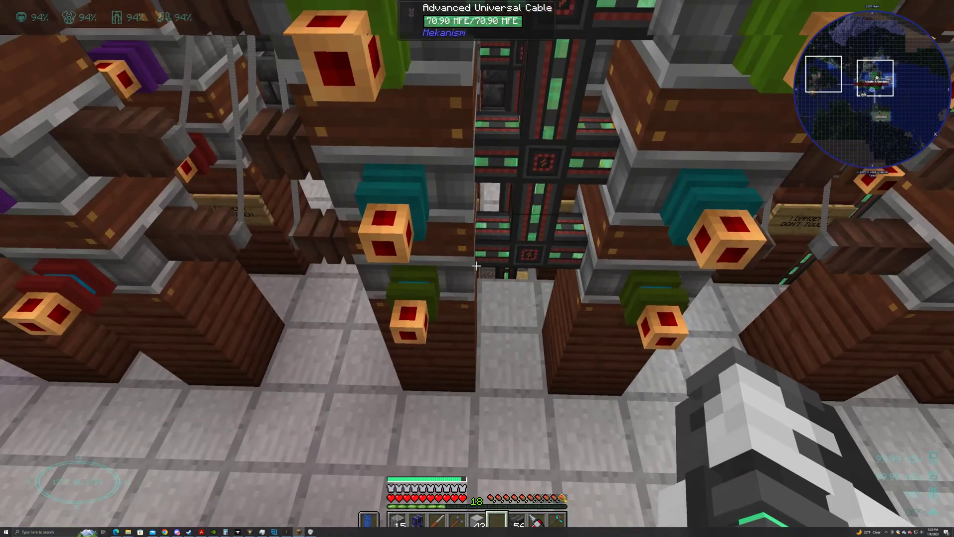
key("a")
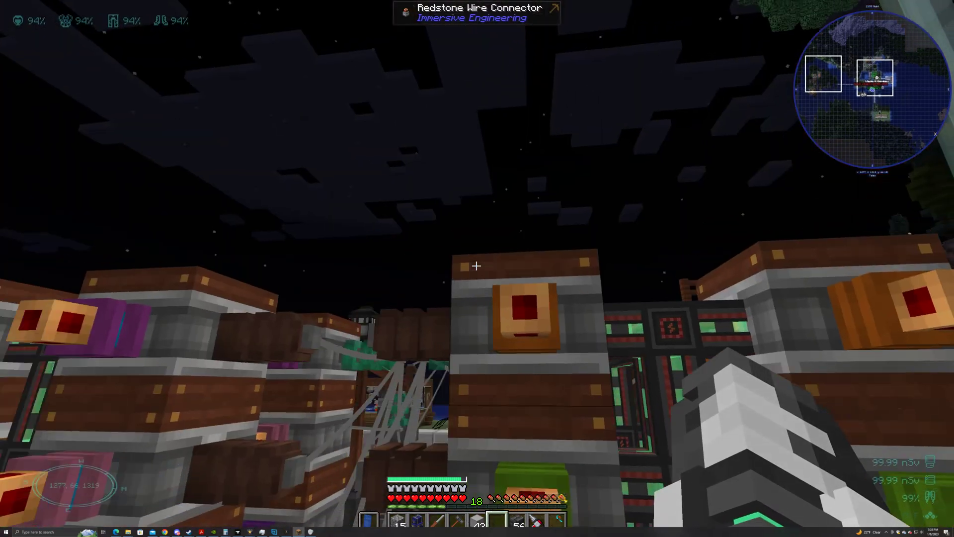
scroll(476, 265, "up", 4)
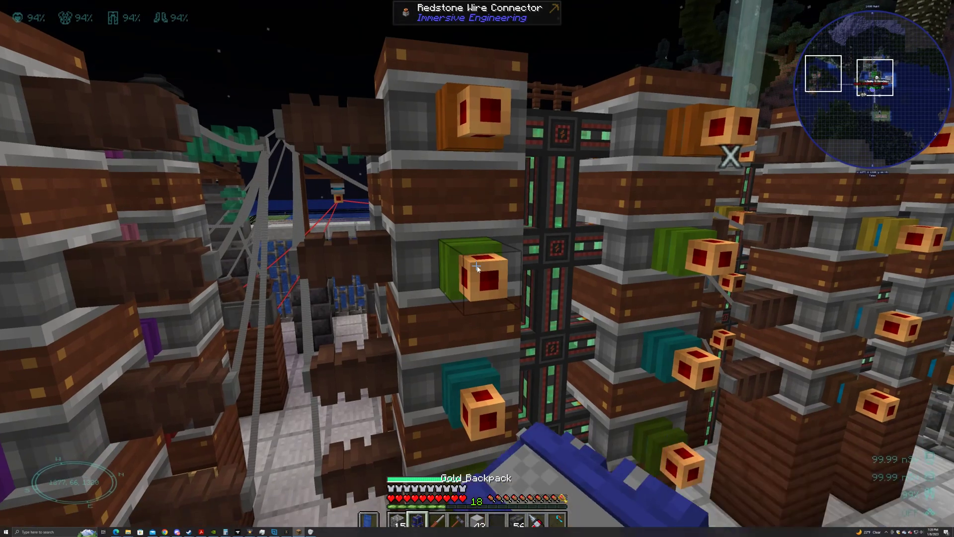
right_click(476, 266)
key("e")
key("3")
right_click(476, 266)
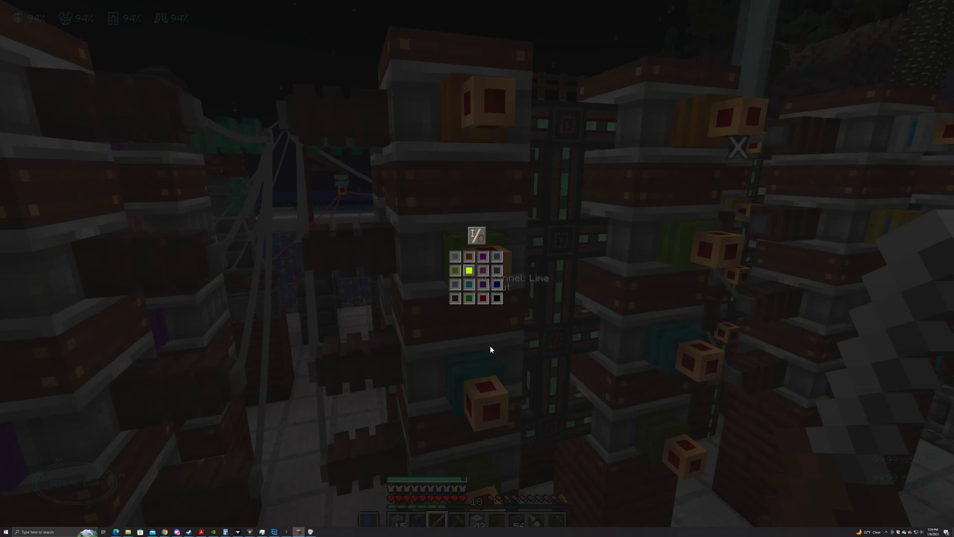
Close the colour picker leaving Lime unchanged, then walk and fly around the HV Accumulator columns.
key("Escape")
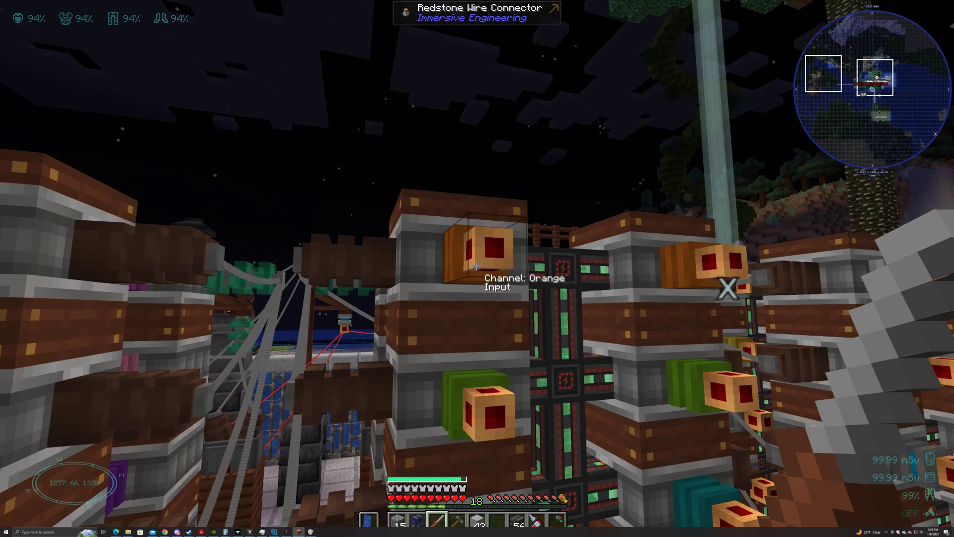
key("w")
key("d")
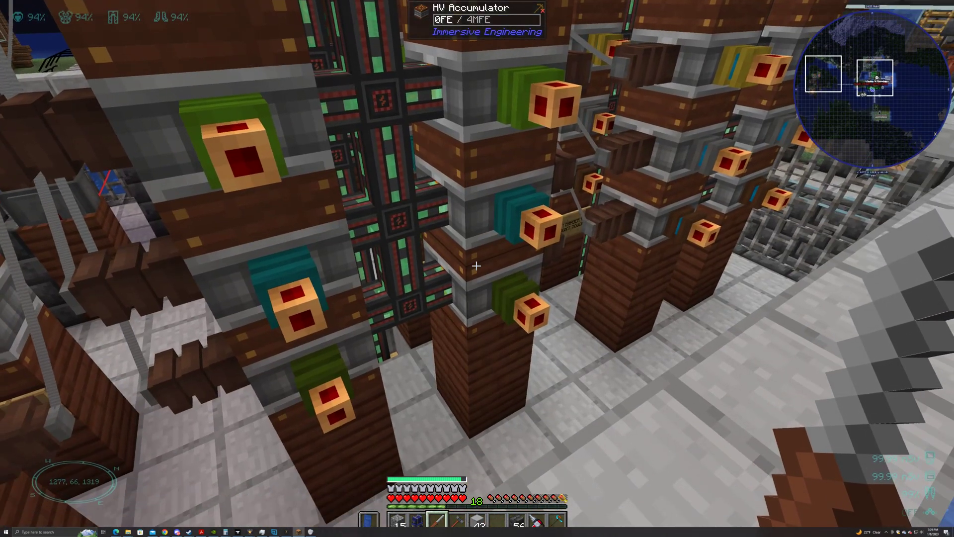
key("a")
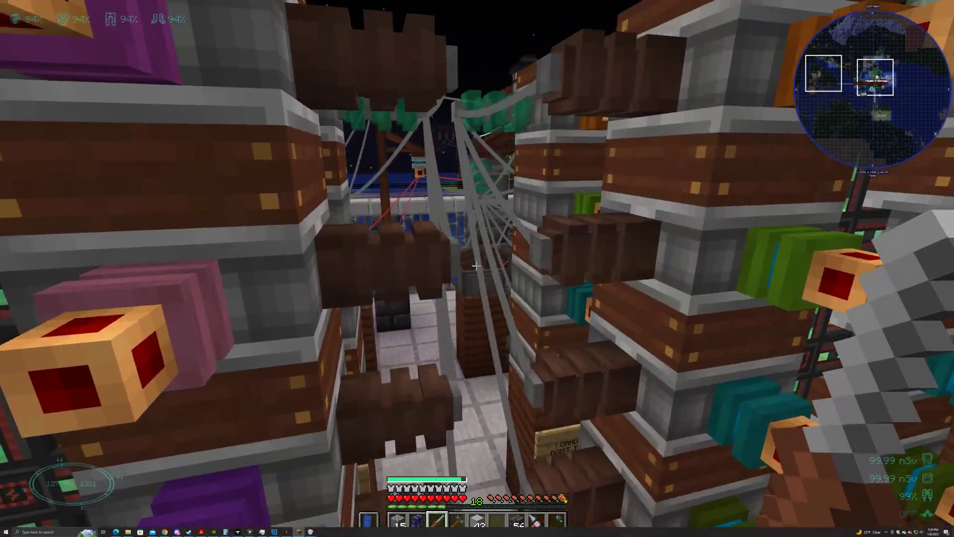
key("shift")
key("space")
key("s")
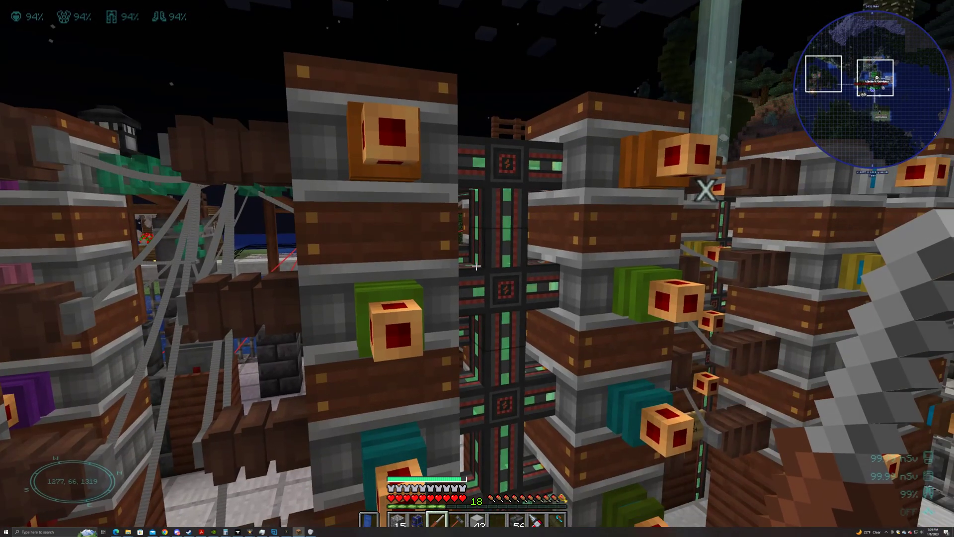
key("s")
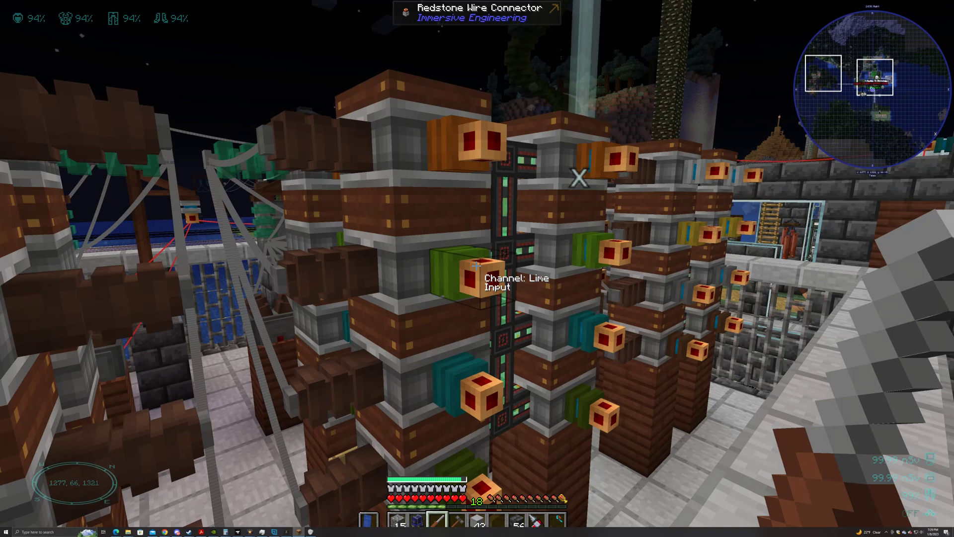
key("s")
key("a")
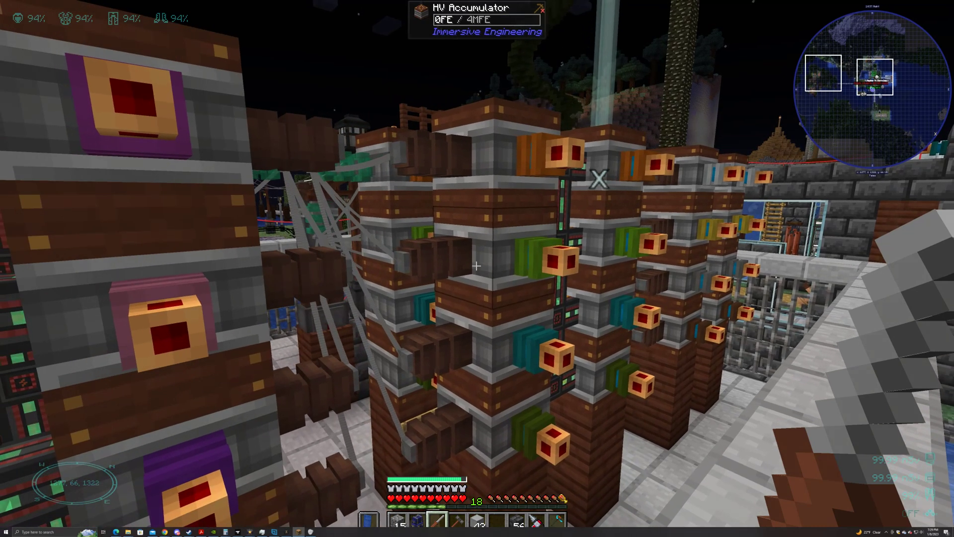
Glance at the Component Factory circuit, then resume Minecraft from the pause menu.
key("alt+Tab")
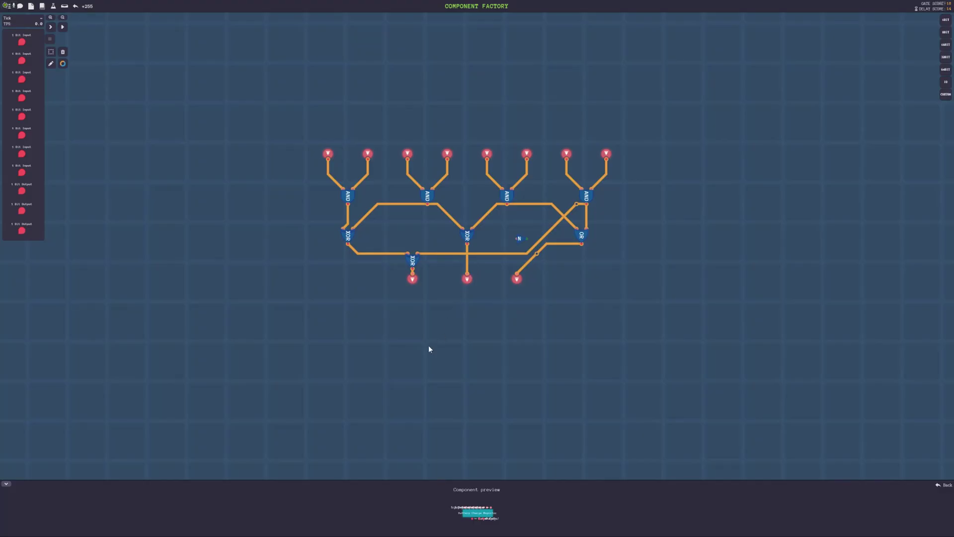
key("alt+Tab")
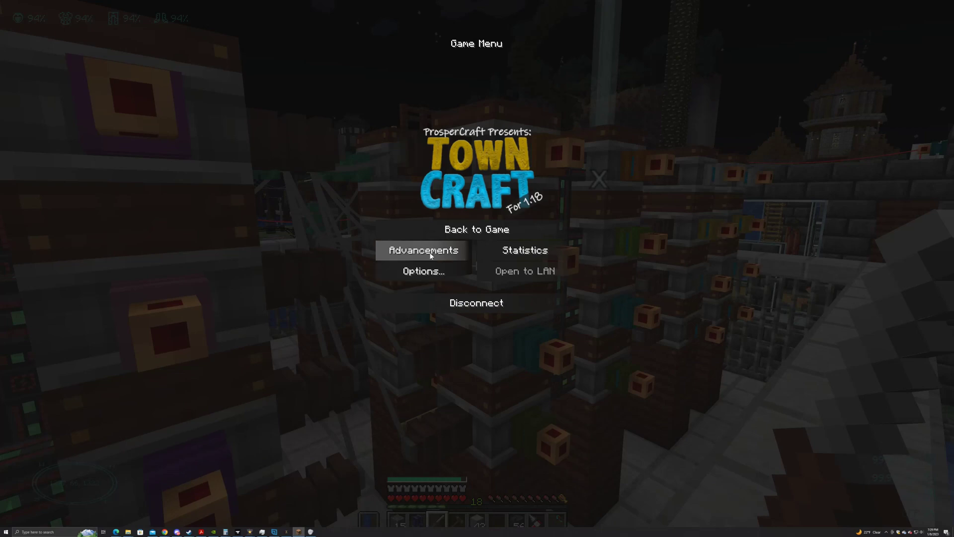
left_click(422, 229)
Walk sideways along the accumulator columns and back away from them.
key("w")
key("d")
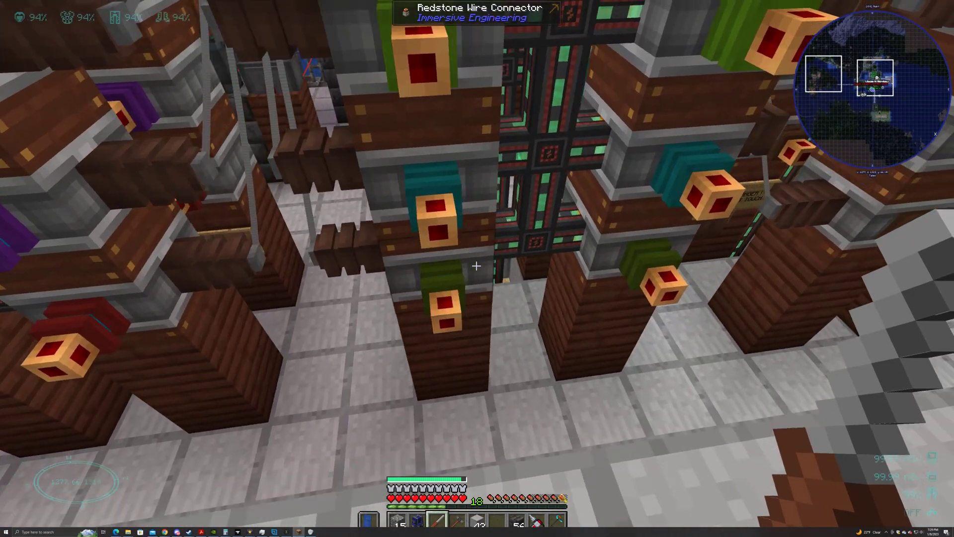
key("d")
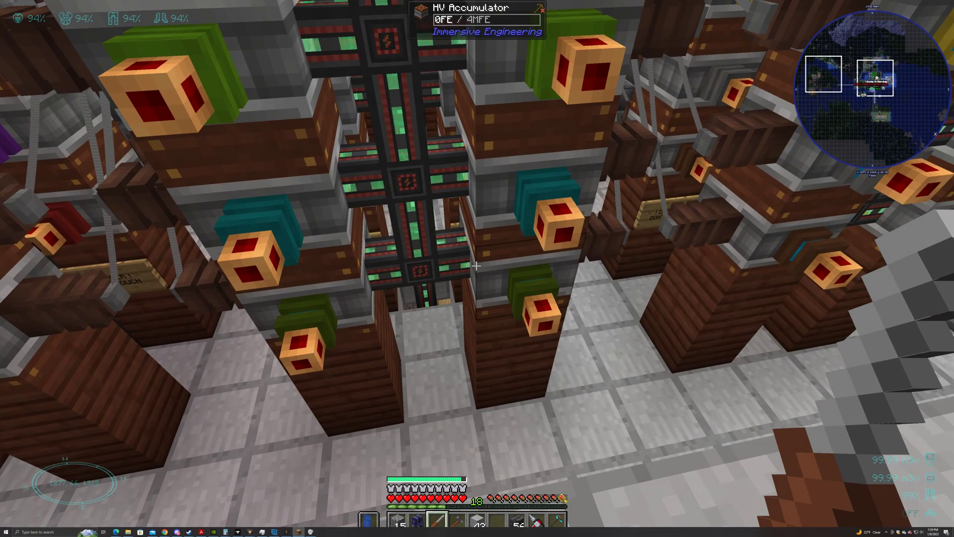
key("a")
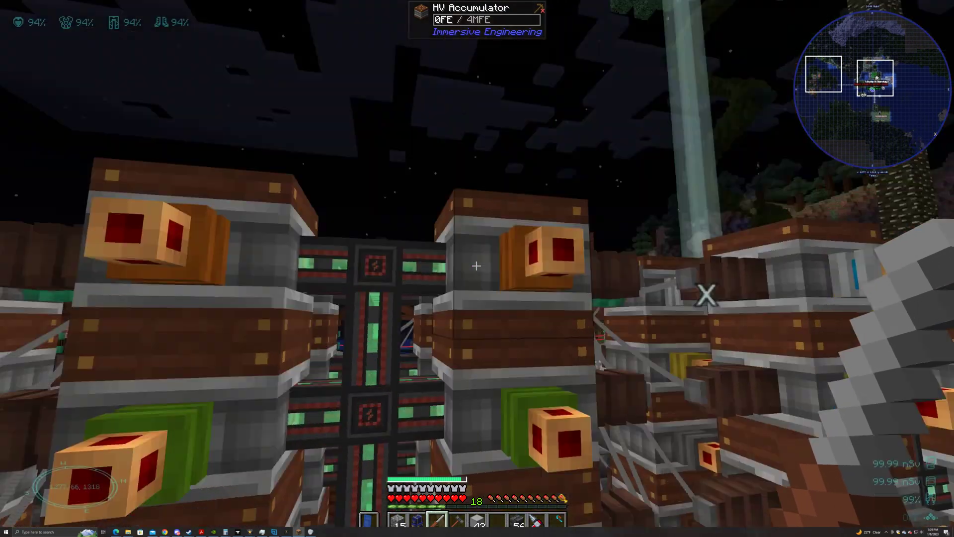
key("s")
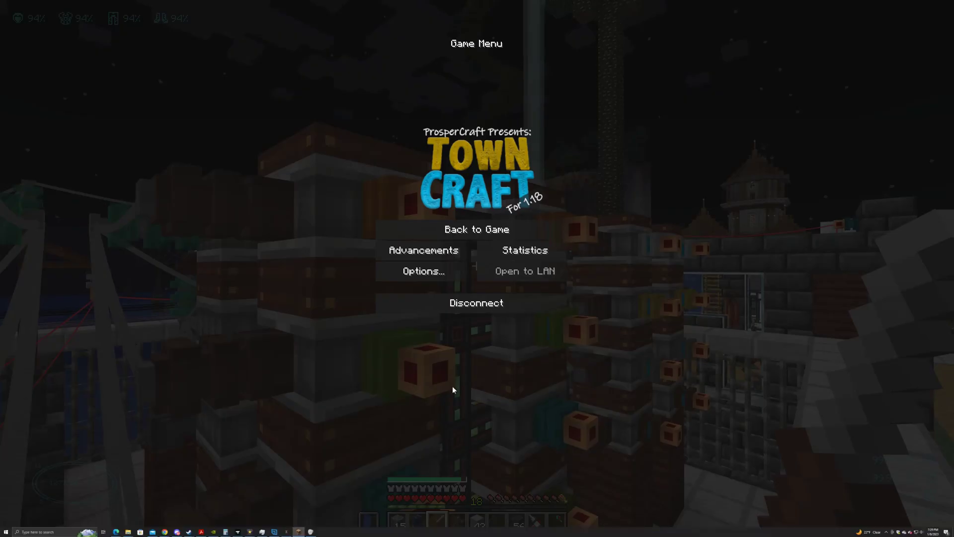
Resume play and jetpack over the bridge and water toward the brick-roofed house.
left_click(454, 230)
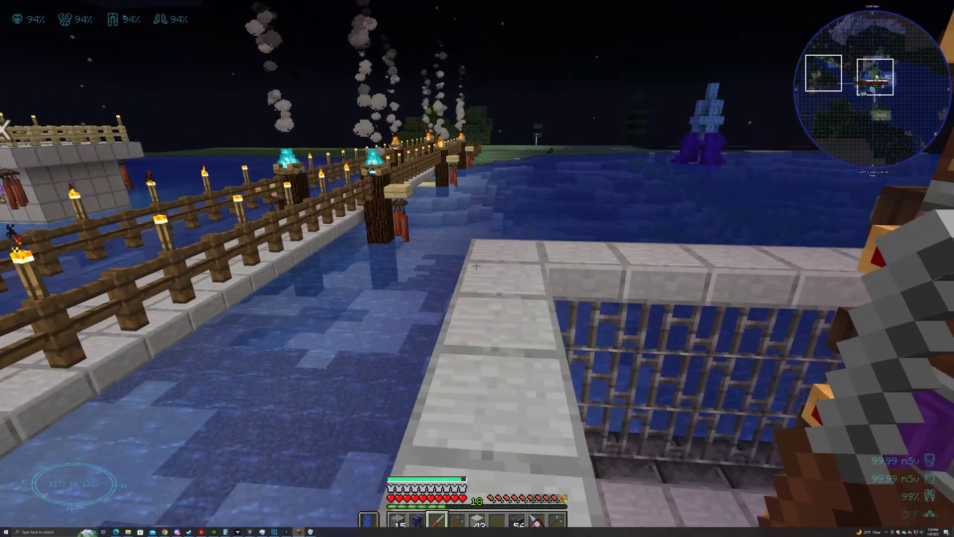
key("w")
key("space")
key("a")
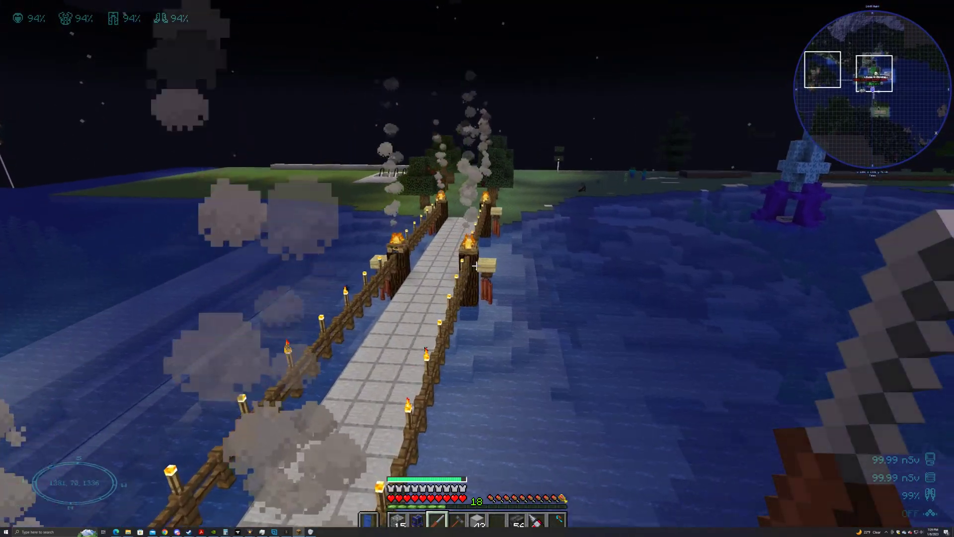
key("space")
key("w")
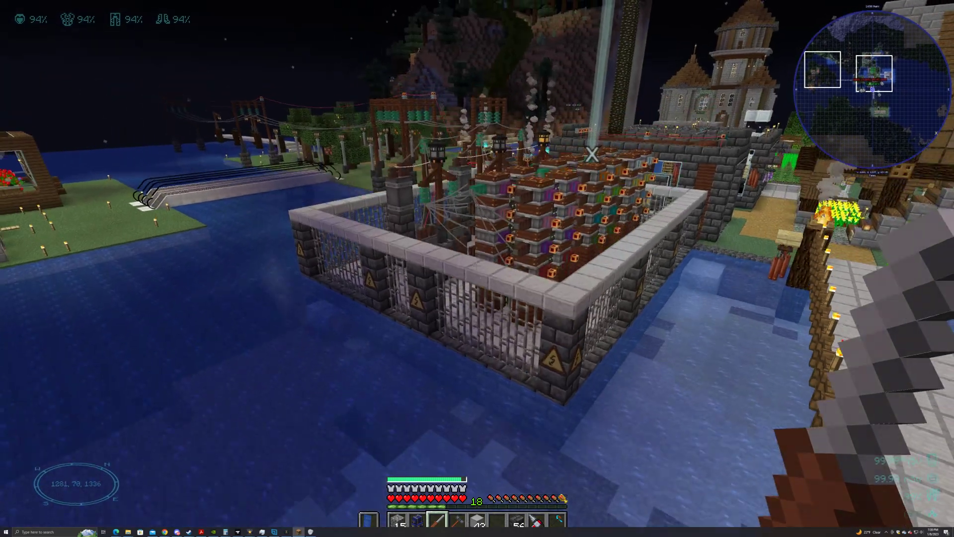
key("w")
key("space")
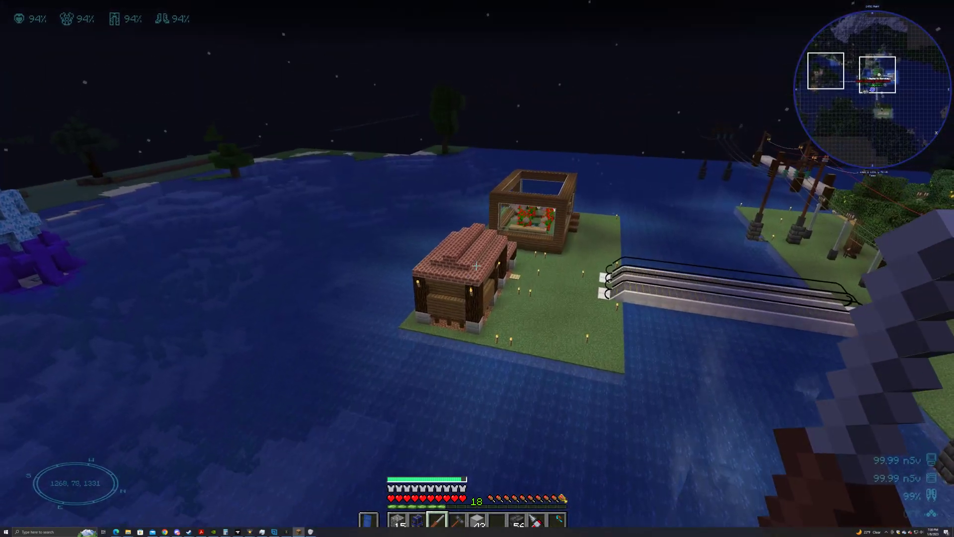
Descend onto the brick roof and drop onto the edge of the glass flower enclosure.
key("w")
key("shift")
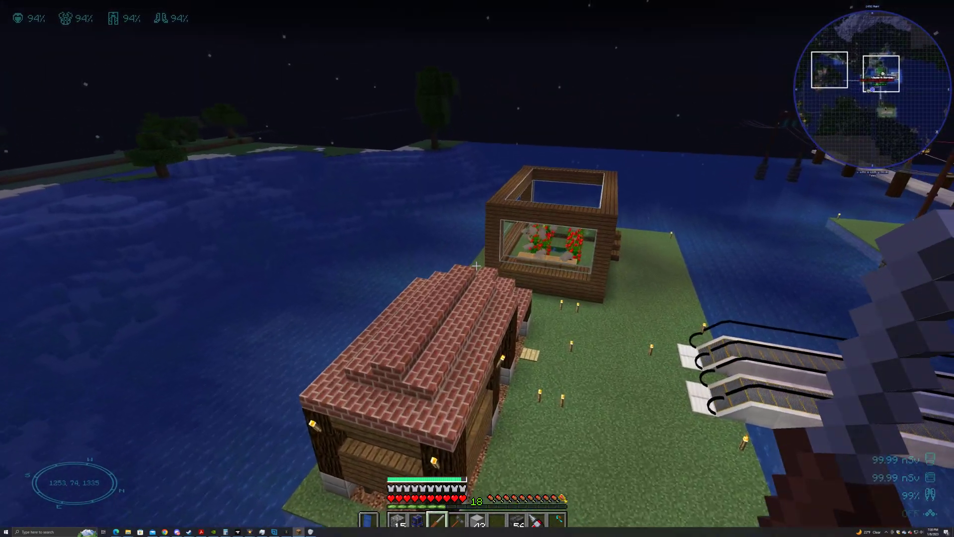
key("shift")
key("w")
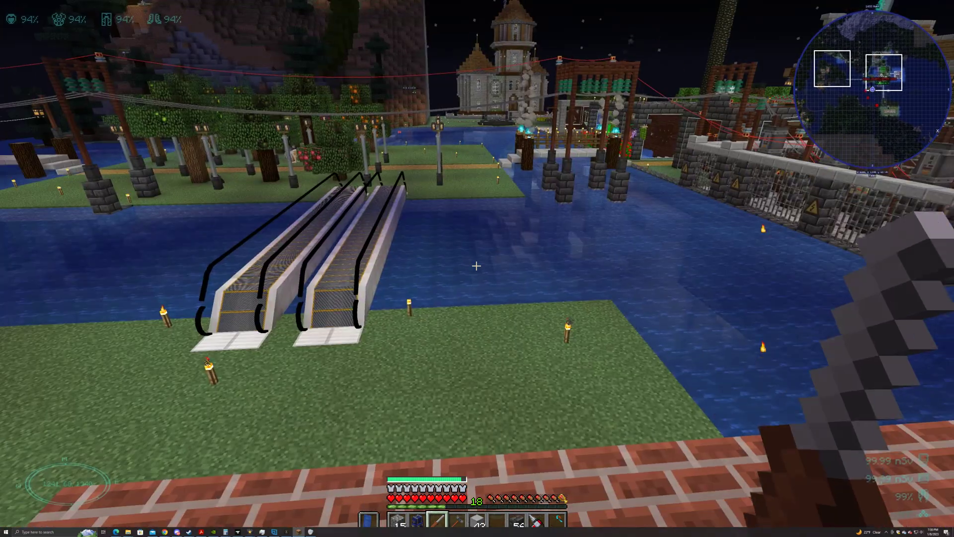
key("w")
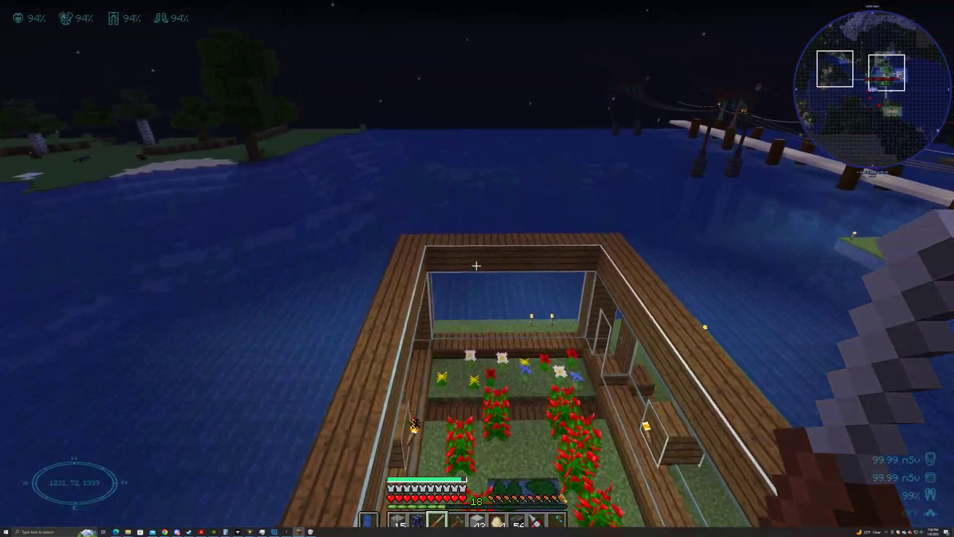
key("w")
key("shift")
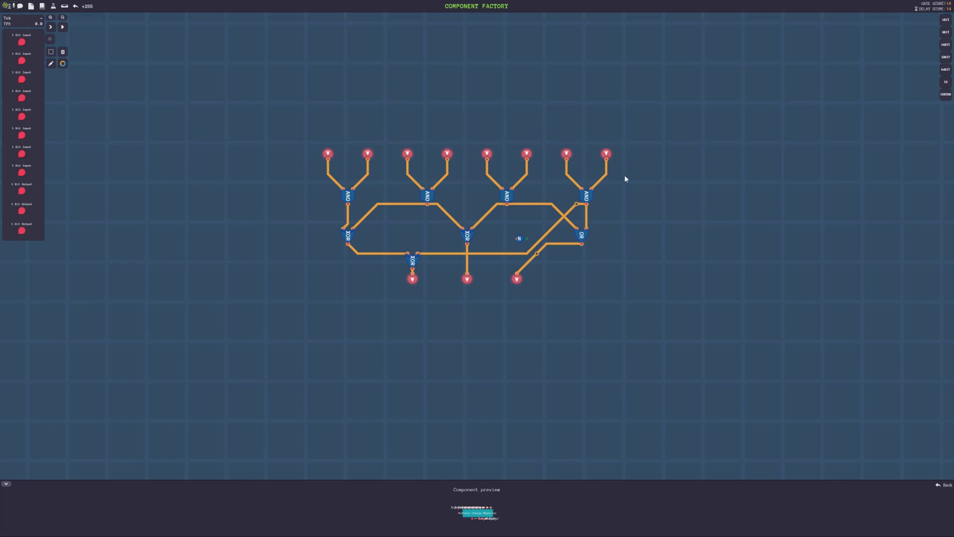
Toggle the first 1 Bit Input off and back on, then switch inputs two through eight on.
left_click(21, 42)
left_click(20, 40)
left_click(22, 42)
left_click(21, 61)
left_click(22, 80)
left_click(22, 98)
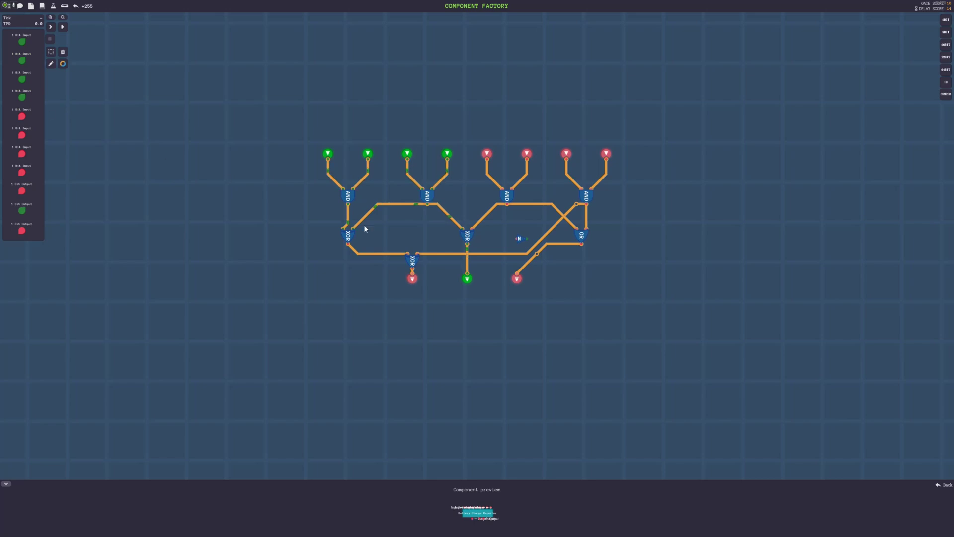
left_click(21, 116)
left_click(22, 136)
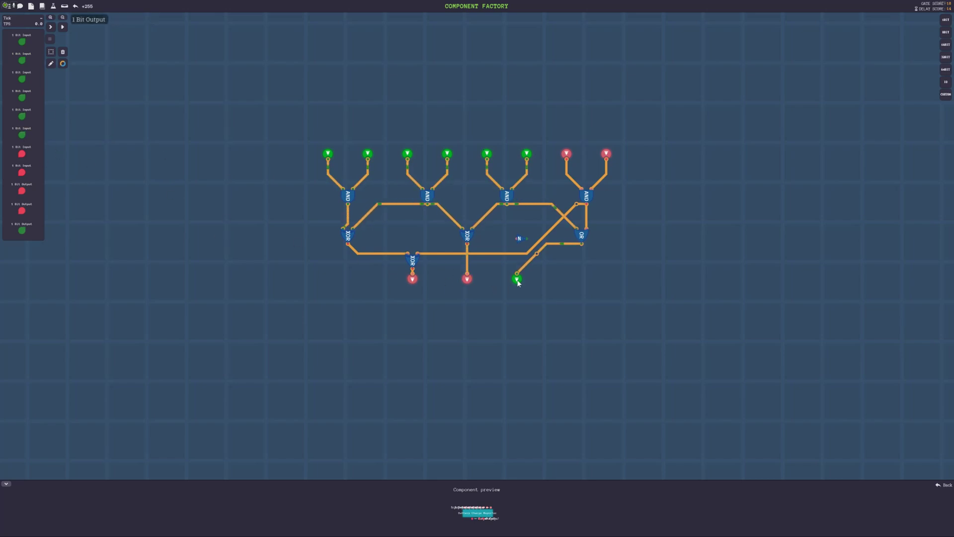
left_click(22, 154)
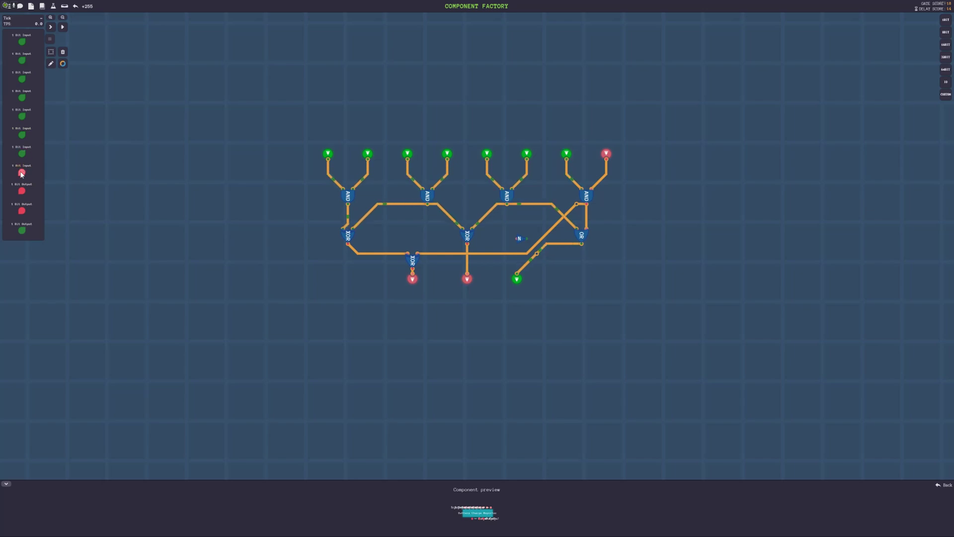
left_click(21, 173)
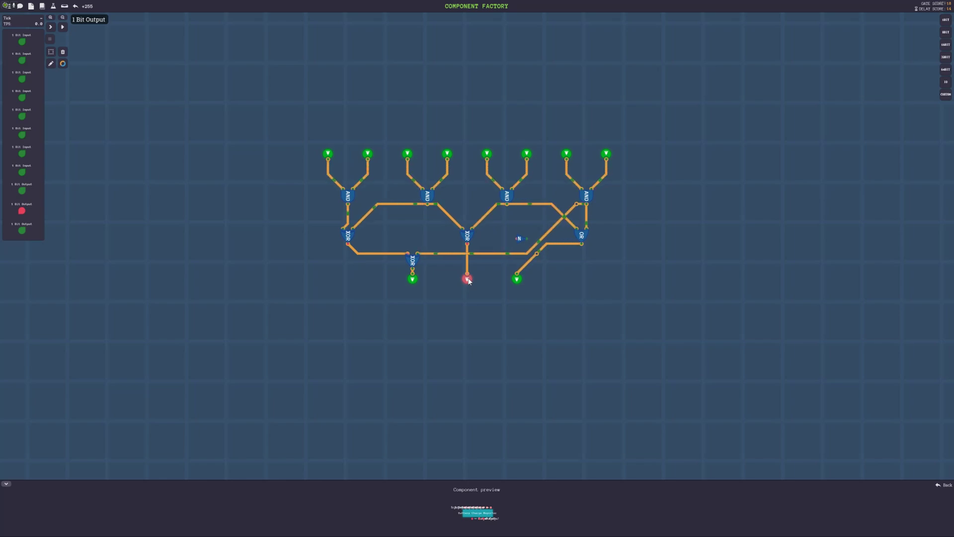
On the Paint canvas of vertical lines, draw a narrow rectangle in the middle gap.
key("alt+Tab")
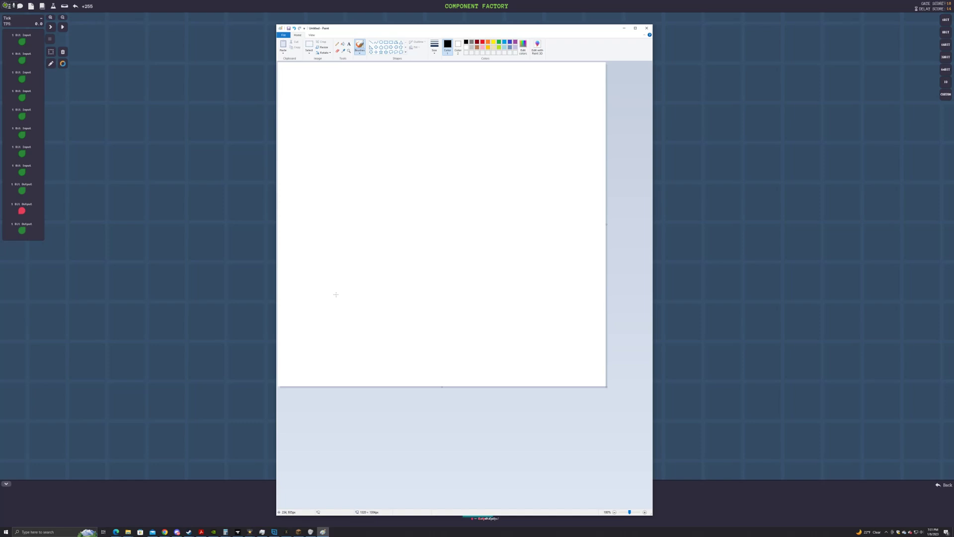
left_click(370, 42)
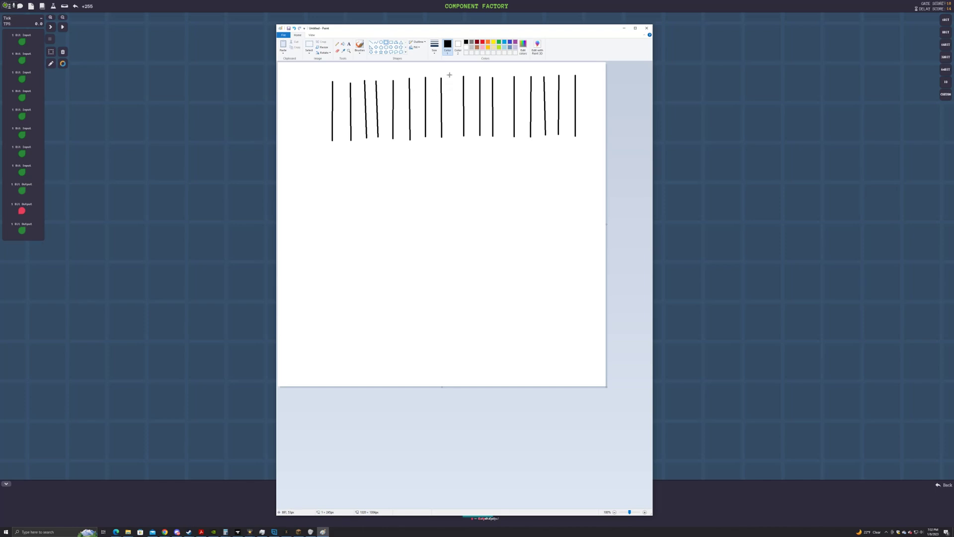
left_click_drag(448, 74, 455, 143)
left_click(465, 104)
Add the text labels 'Input from substations' and 'output from base' to the sketch.
left_click(348, 44)
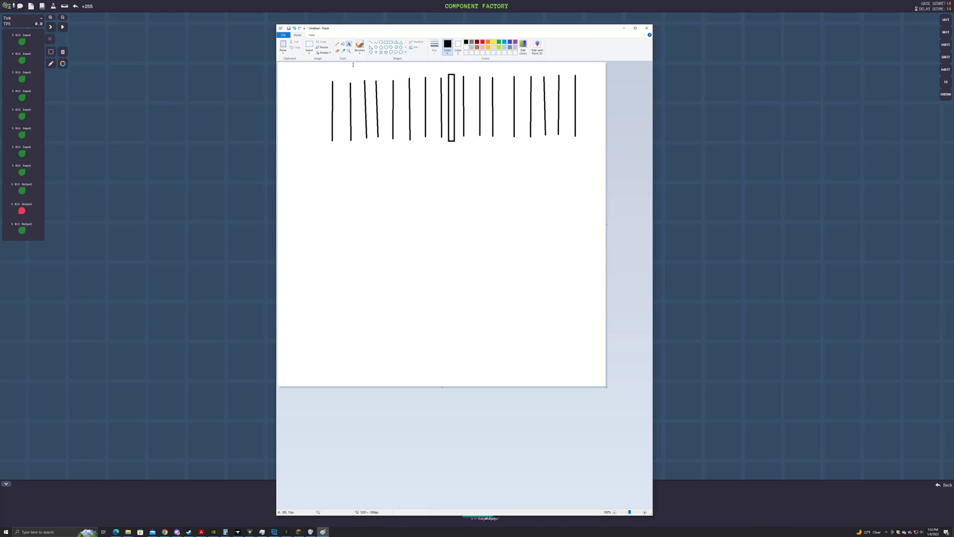
left_click(354, 66)
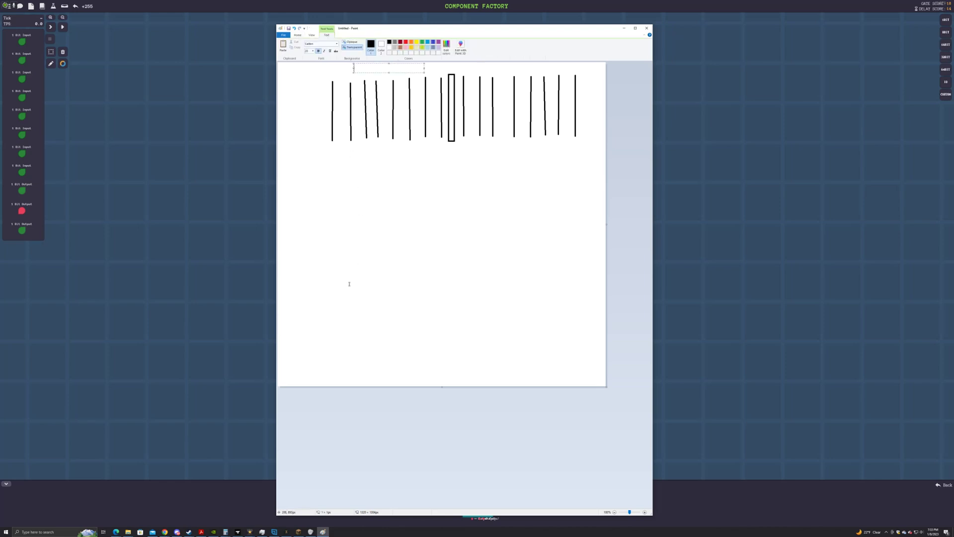
type("Input from substations")
left_click(488, 68)
left_click(485, 65)
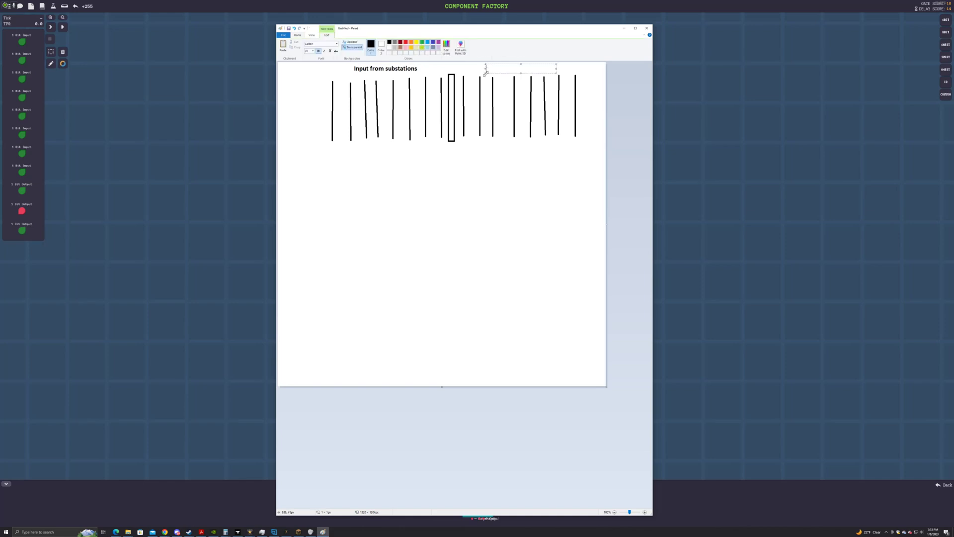
type("output from base")
left_click(420, 218)
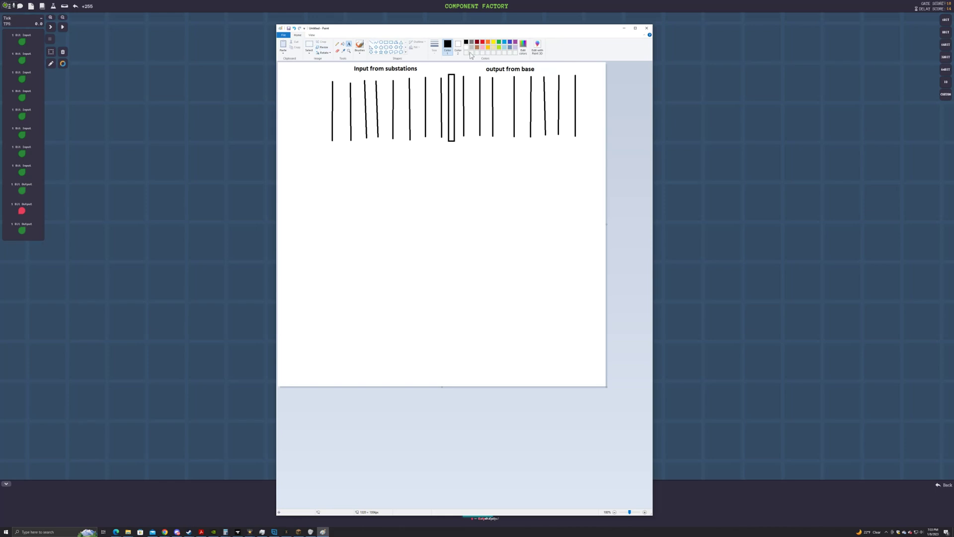
Draw a red rectangle around the first three lines.
left_click(371, 42)
left_click(482, 42)
left_click(386, 42)
left_click_drag(322, 74, 372, 146)
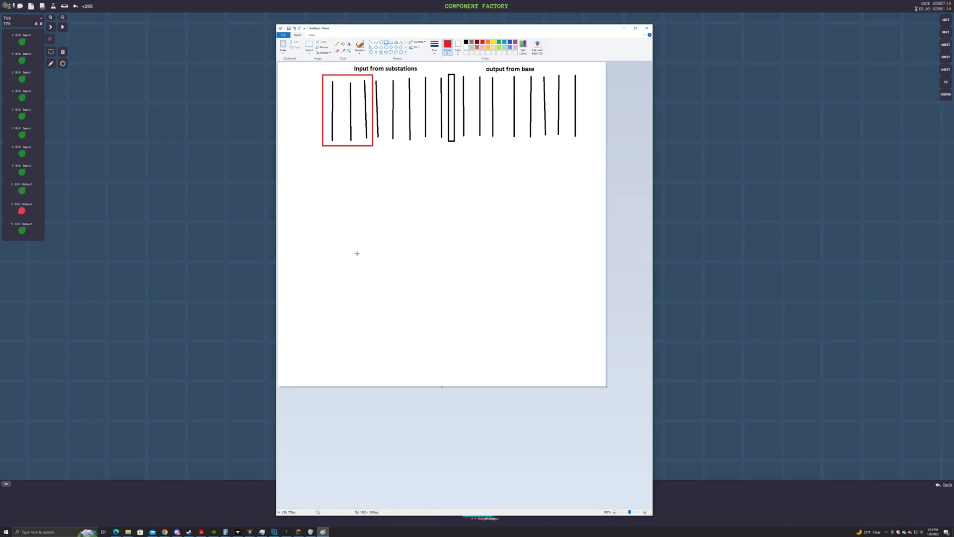
Switch to Minecraft, resume play, and fly up above the trees.
left_click(298, 532)
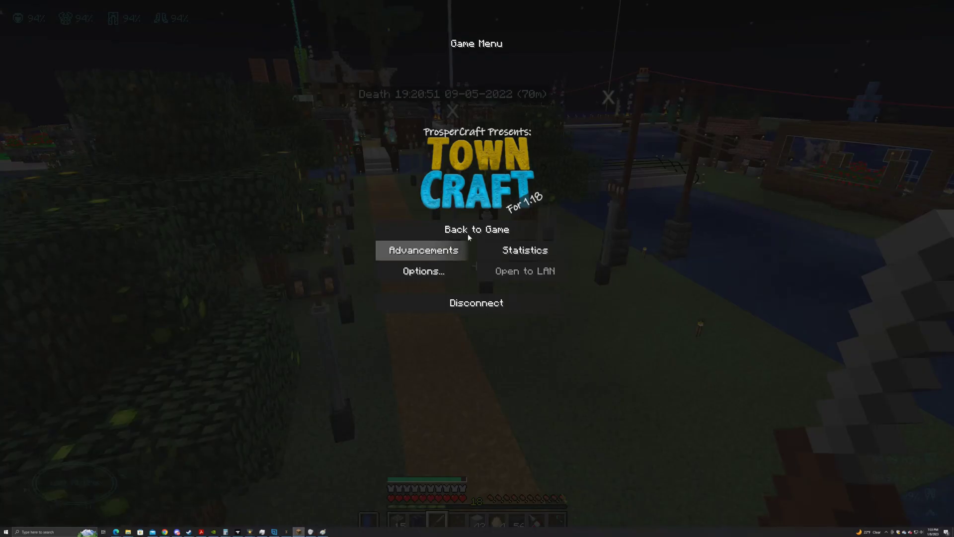
key("Escape")
key("w")
key("space")
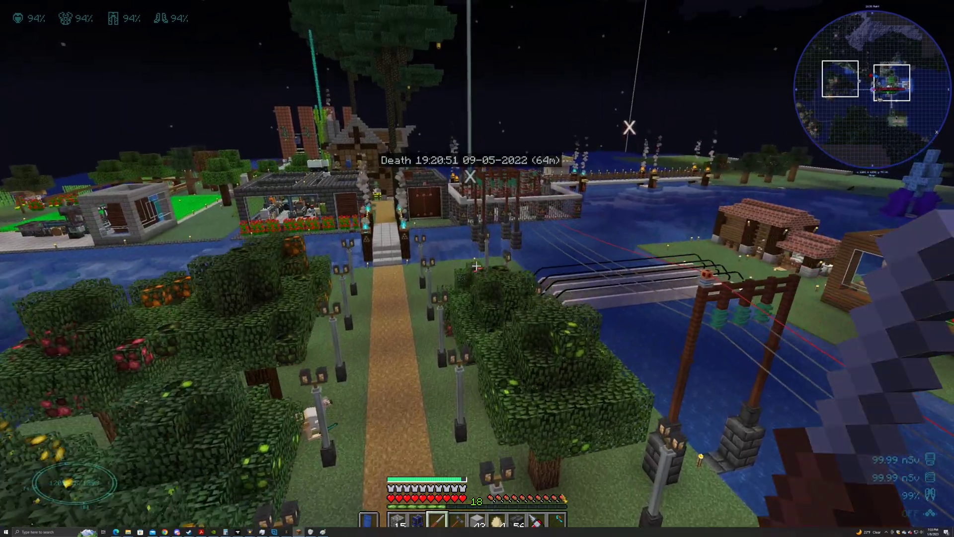
Fly high over the village and brick buildings, then descend beside the accumulator towers.
key("w")
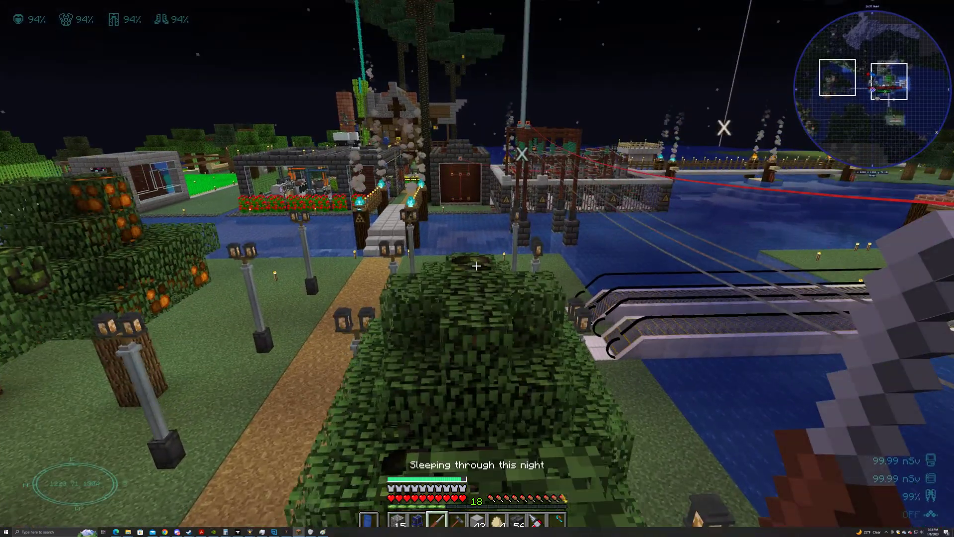
key("space")
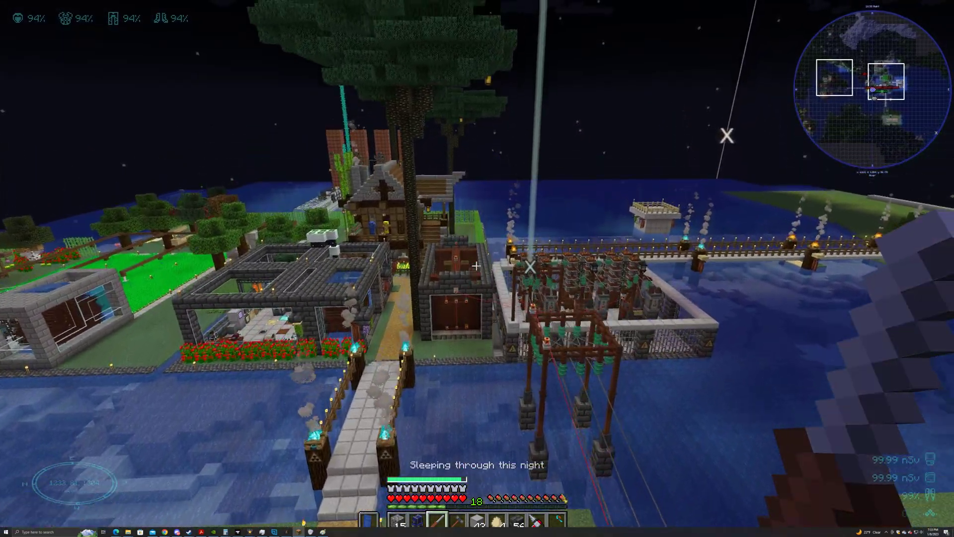
key("w")
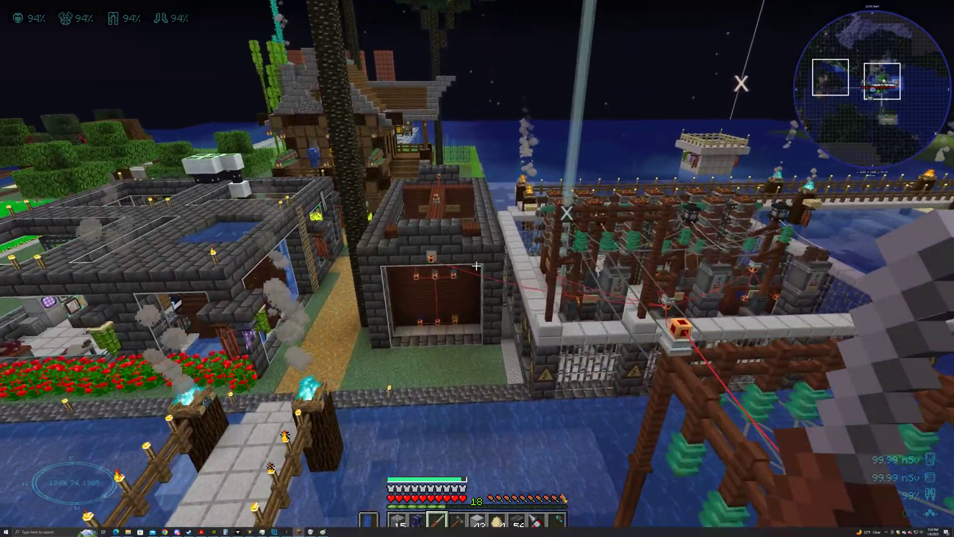
key("w")
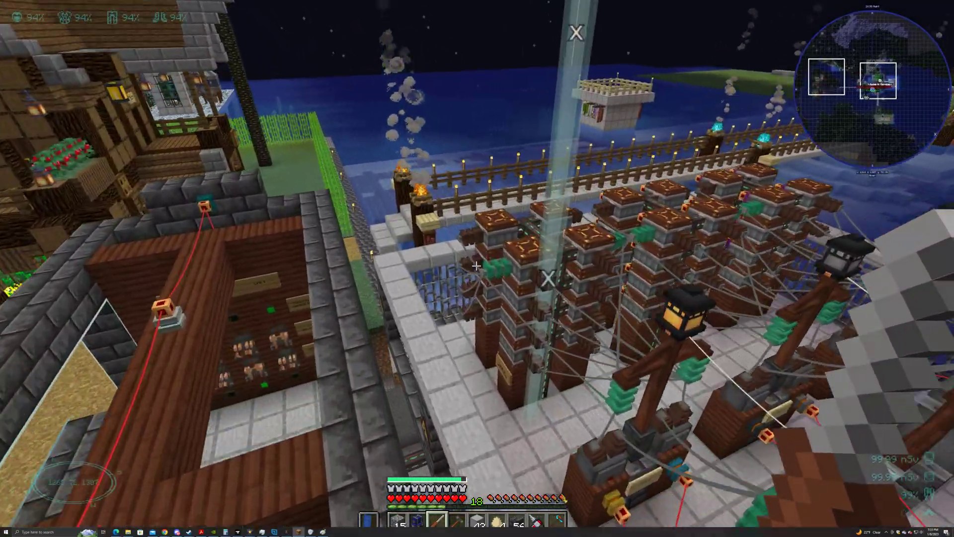
key("w")
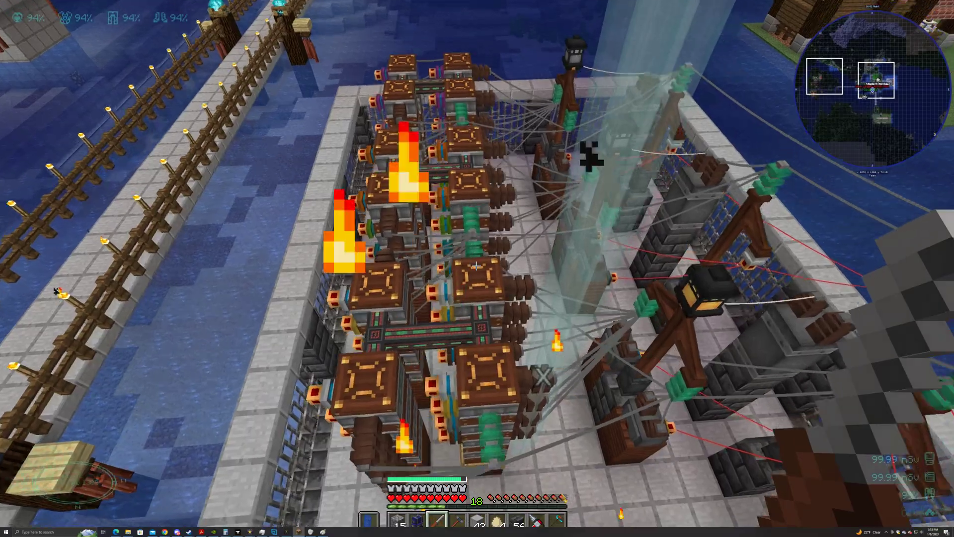
key("shift")
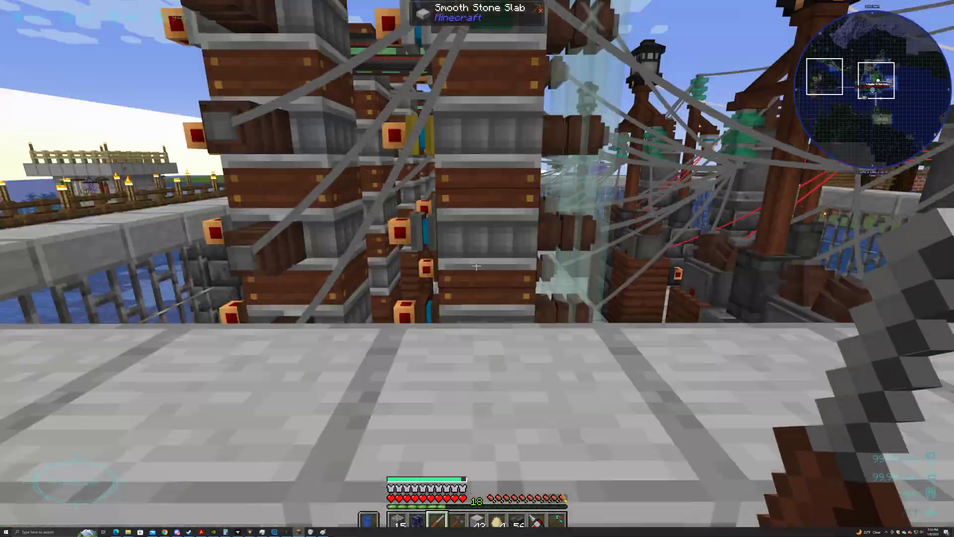
key("space")
key("shift")
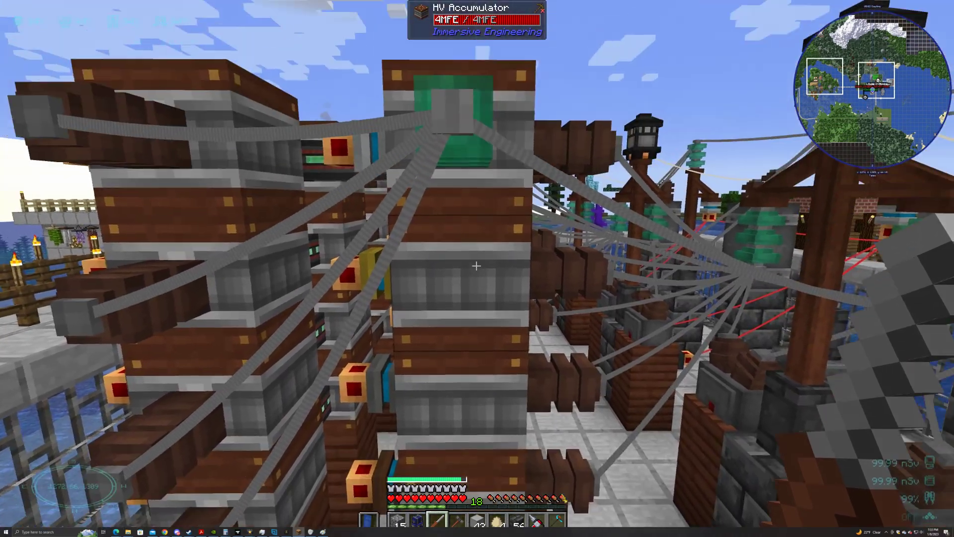
Walk past the wooden power towers to inspect the accumulators, then return to the Paint sketch.
key("d")
key("a")
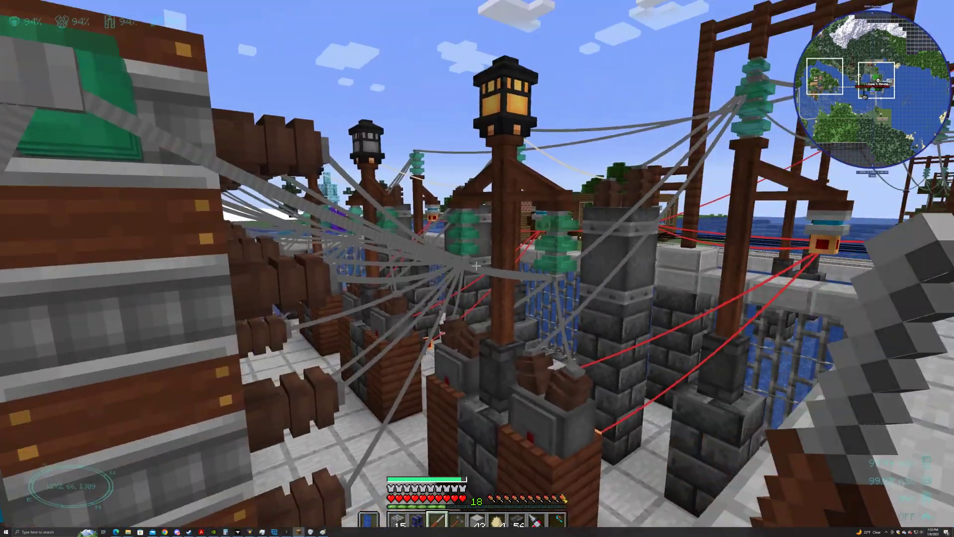
key("w")
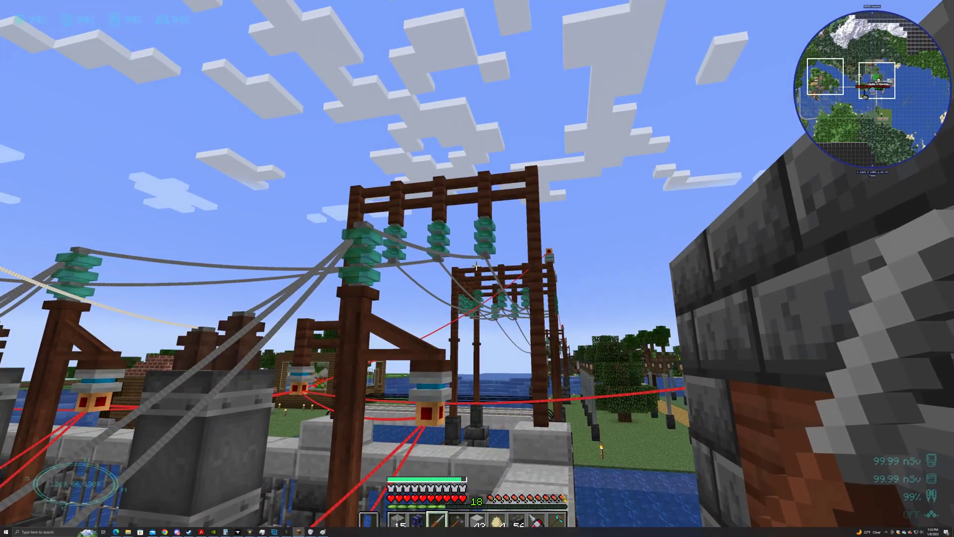
key("a")
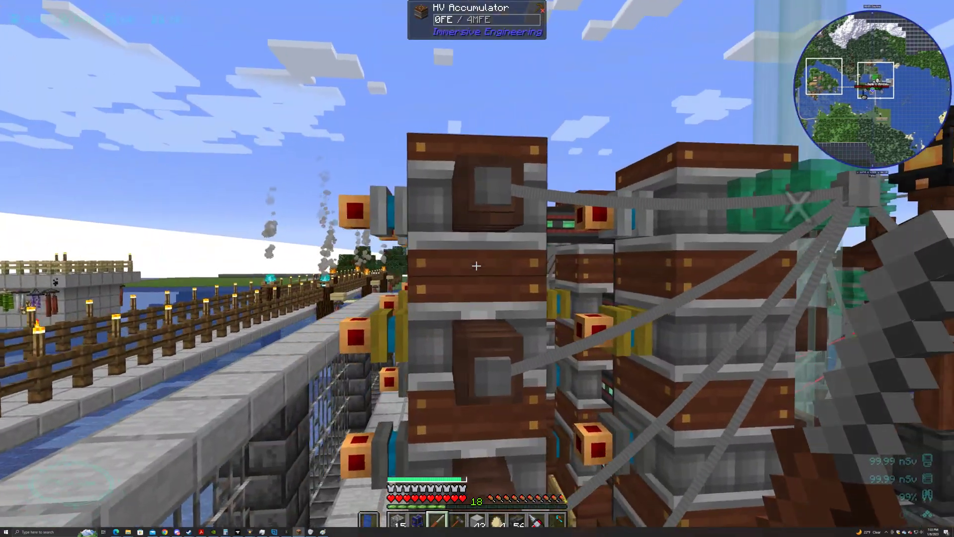
key("a")
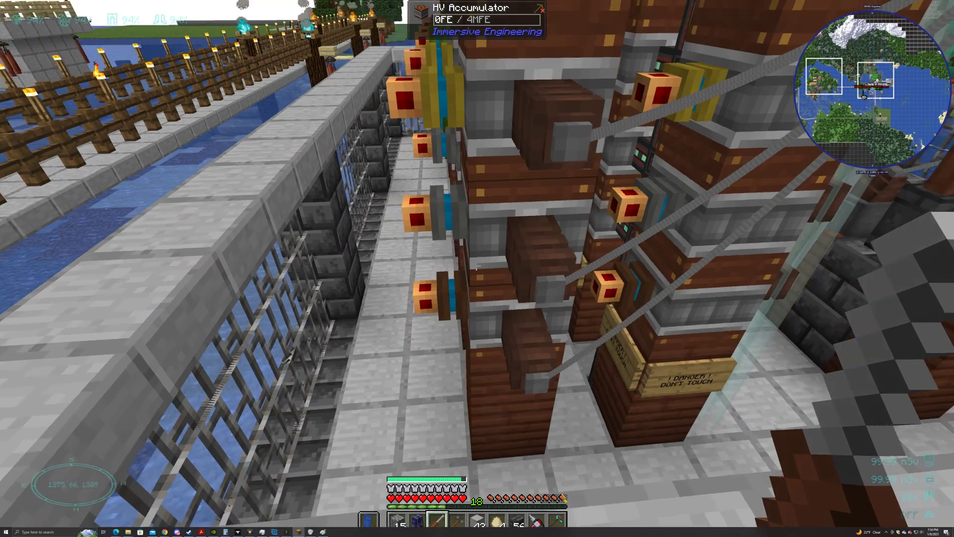
key("w")
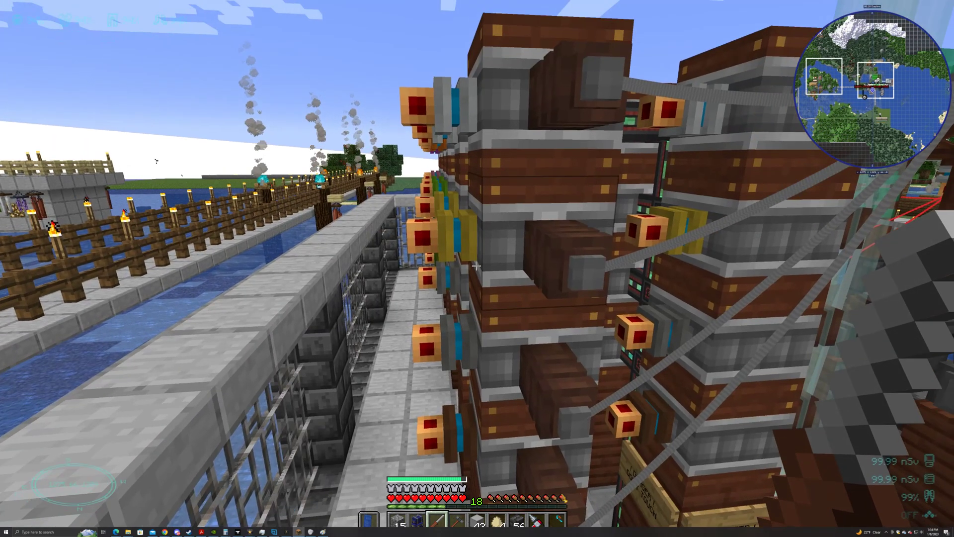
key("alt+Tab")
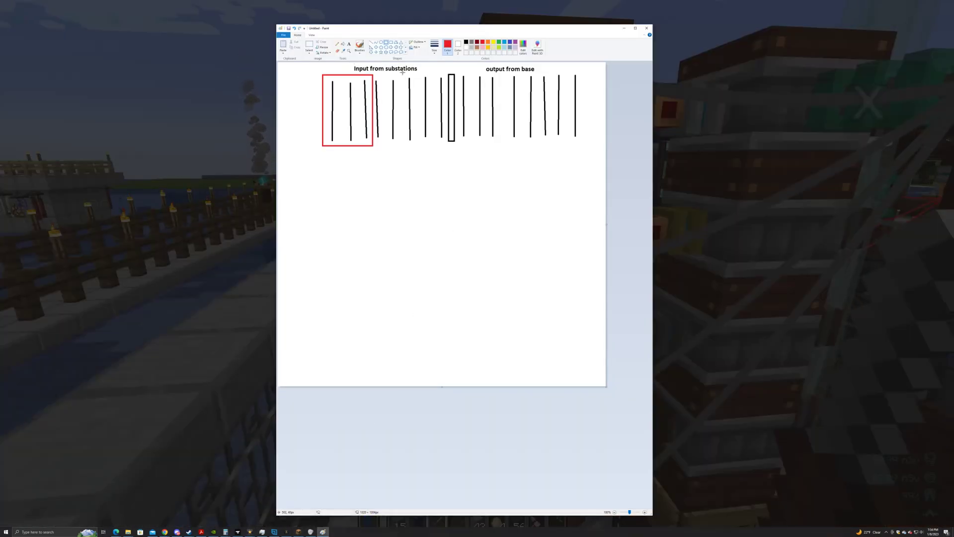
Draw a yellow rectangle around the sketch's middle lines.
left_click(494, 44)
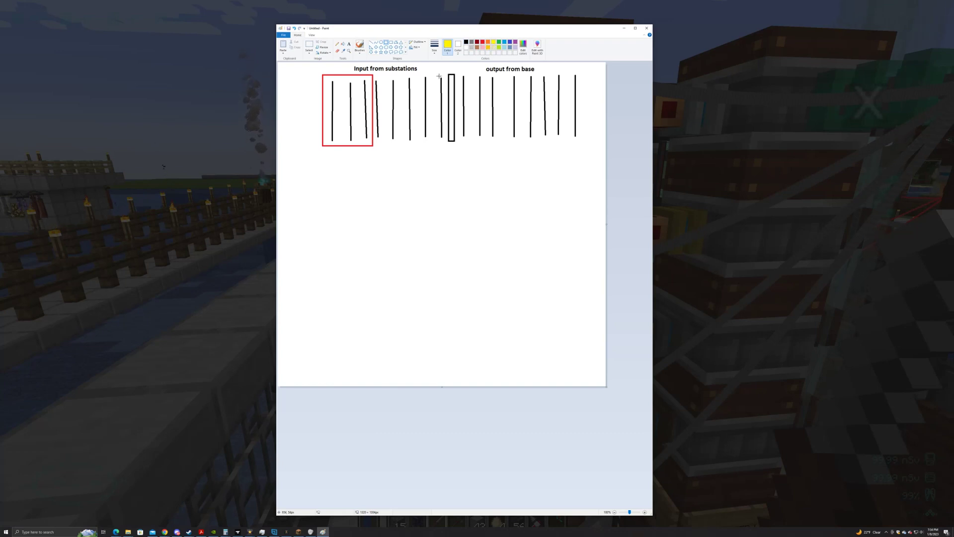
left_click_drag(402, 74, 446, 144)
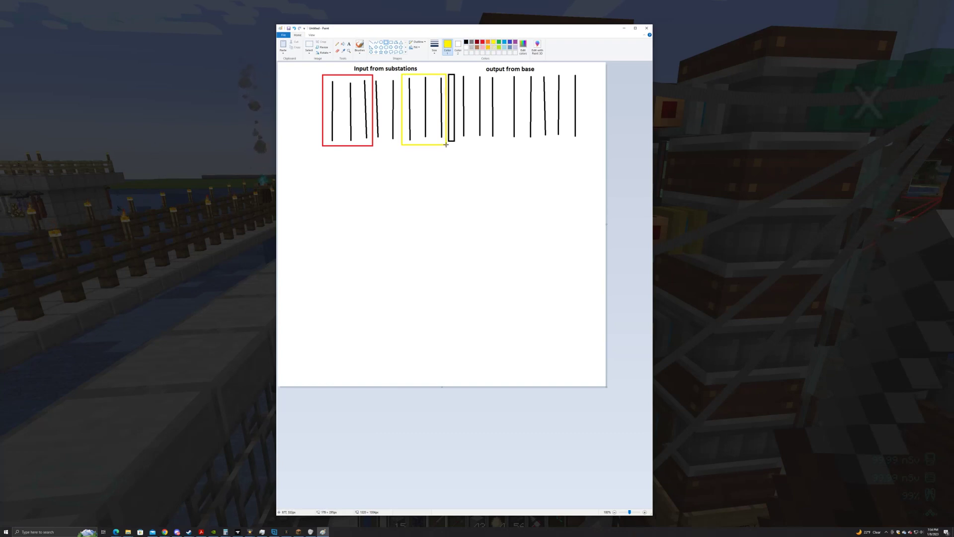
left_click(432, 278)
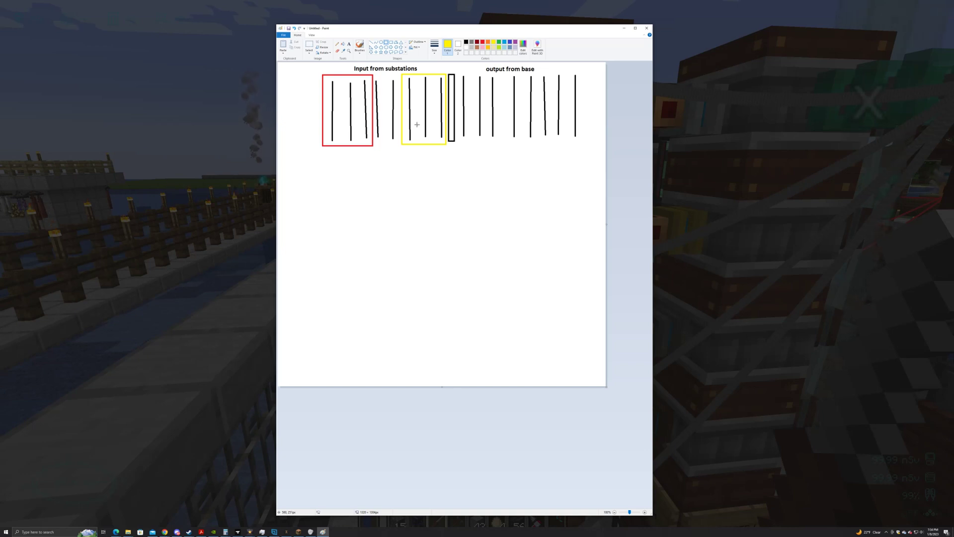
Box the two loose lines between the red and yellow boxes in turquoise, then return to Minecraft.
left_click(482, 42)
left_click(504, 42)
left_click_drag(374, 75, 398, 144)
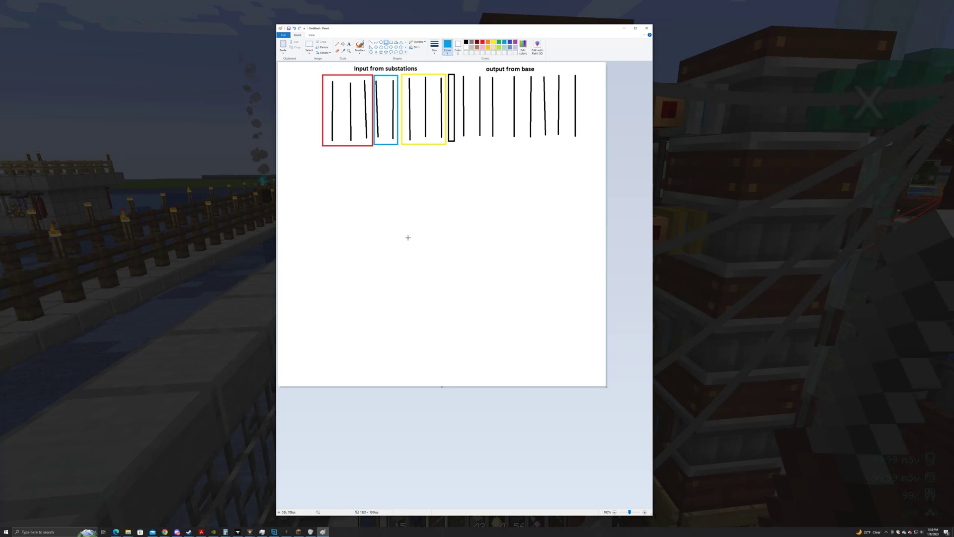
left_click(203, 355)
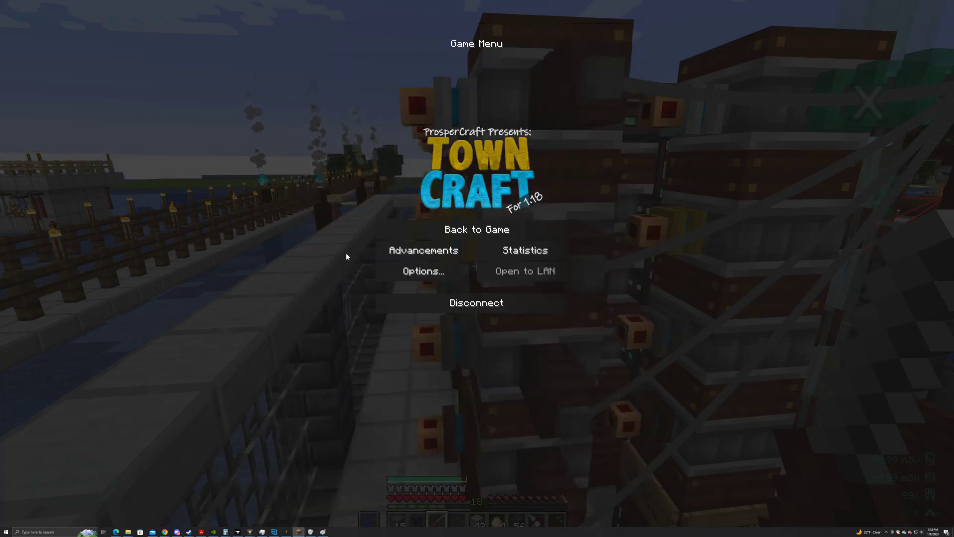
Resume play, fly over the wall into the board room and look along the status board.
left_click(380, 234)
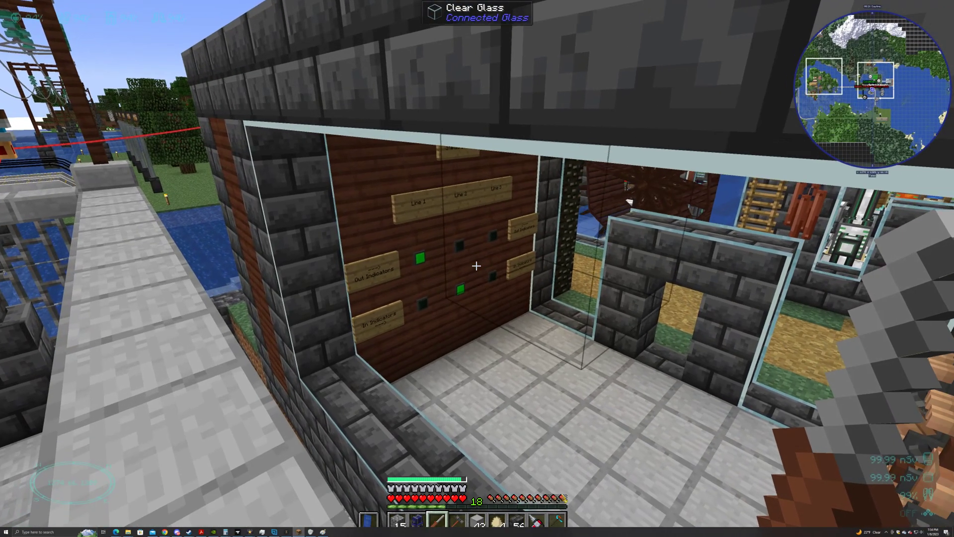
key("space")
key("w")
key("shift")
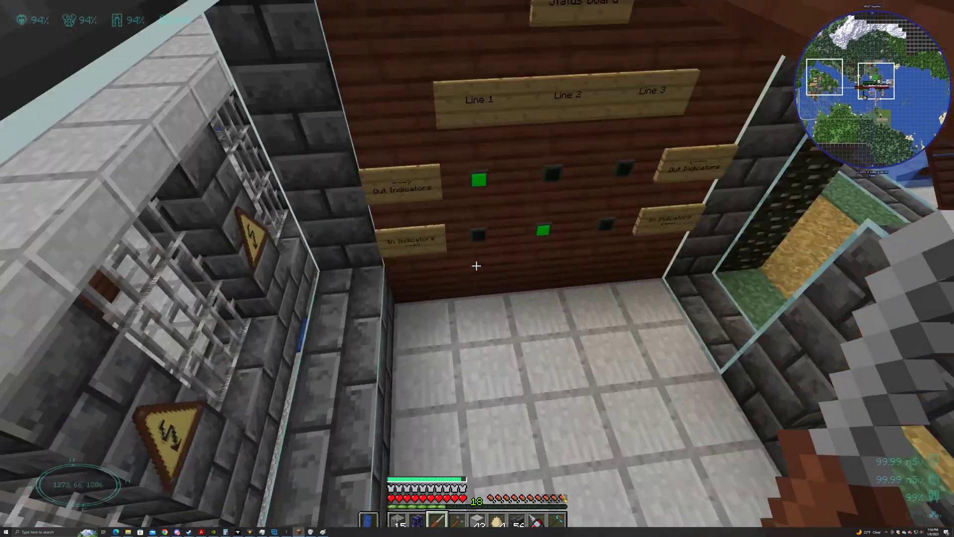
key("w")
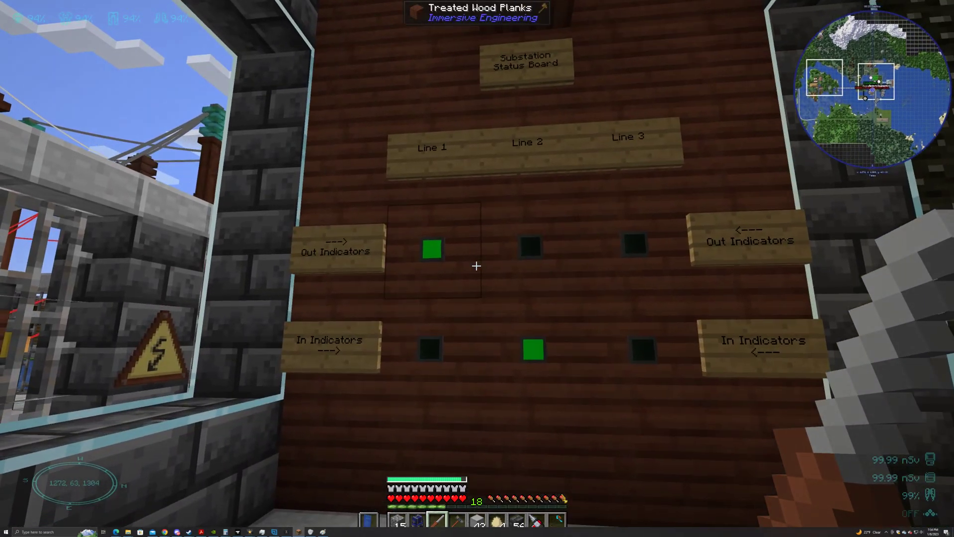
key("a")
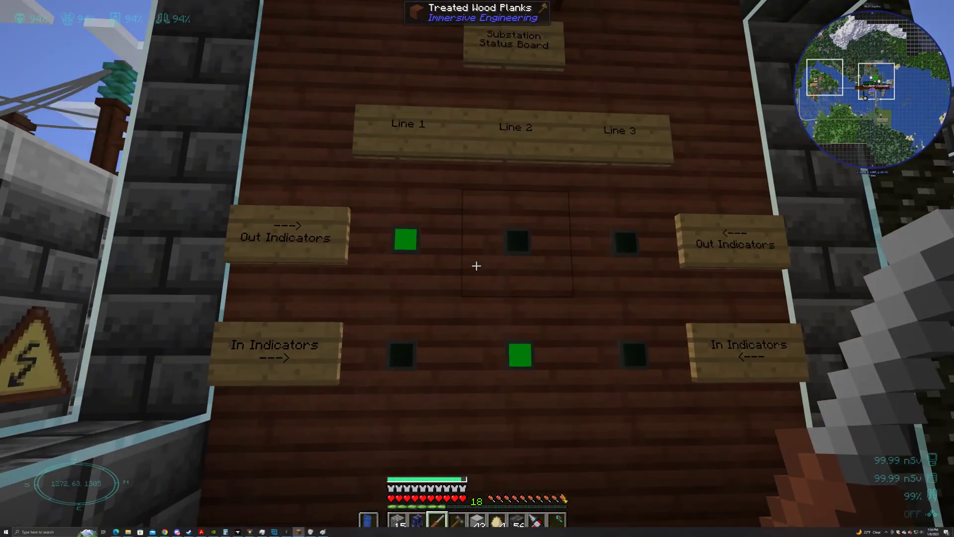
key("d")
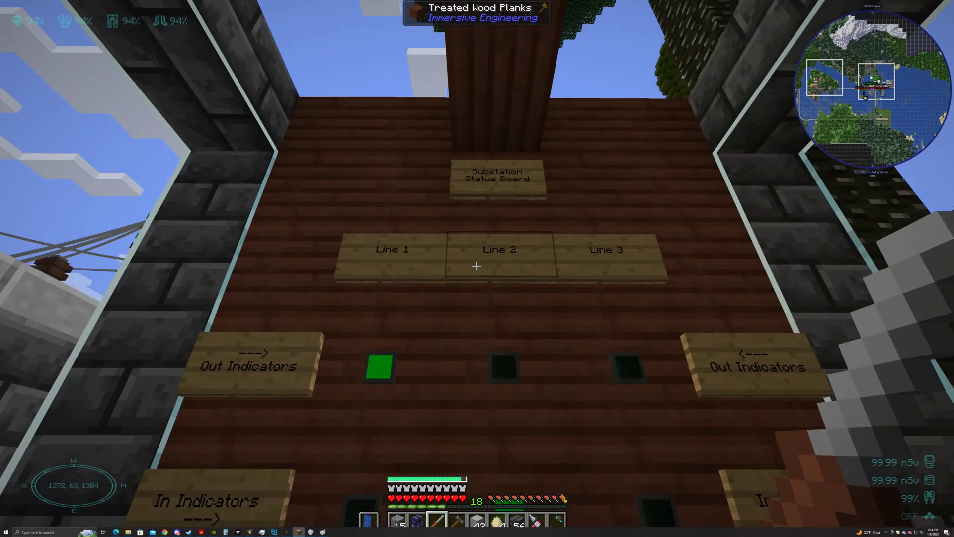
key("a")
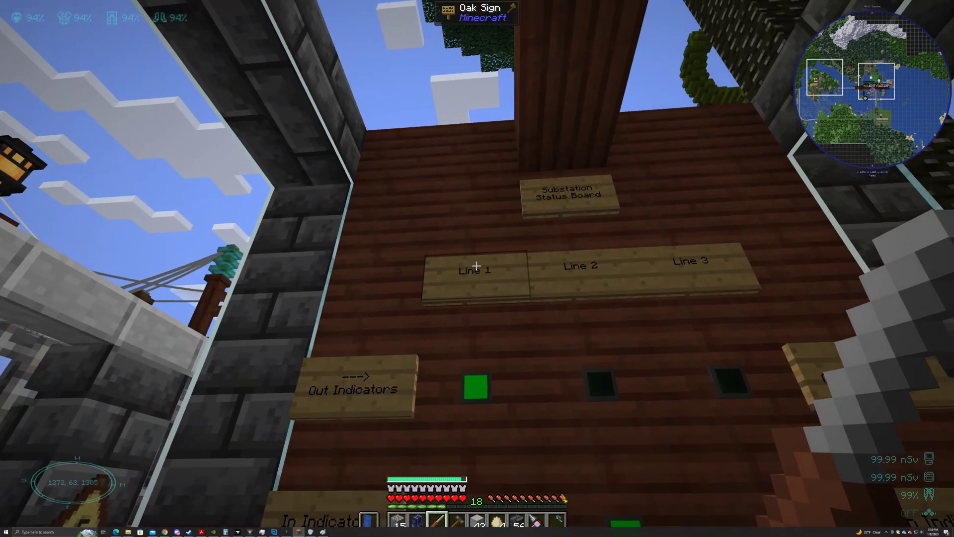
key("d")
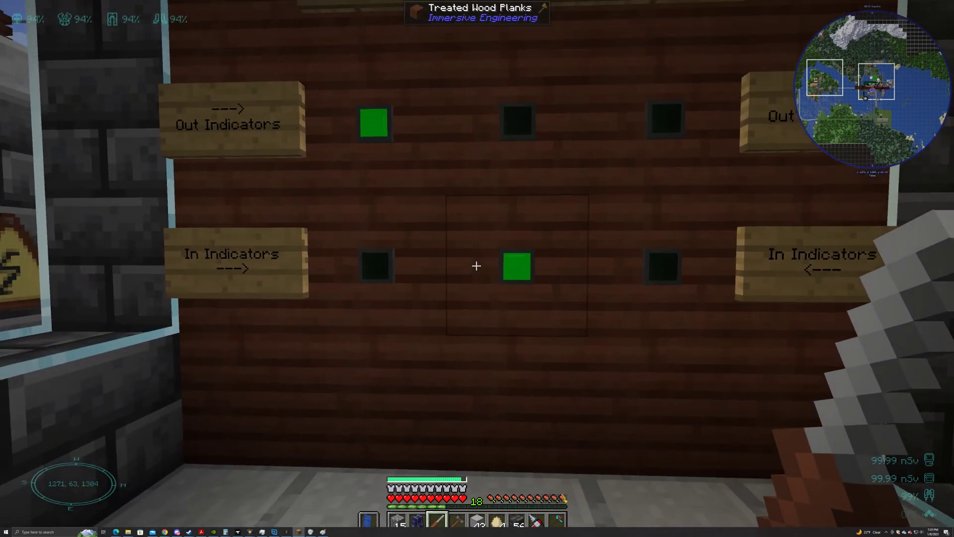
Fly up over the substation yard and circle back above the wooden board room.
key("space")
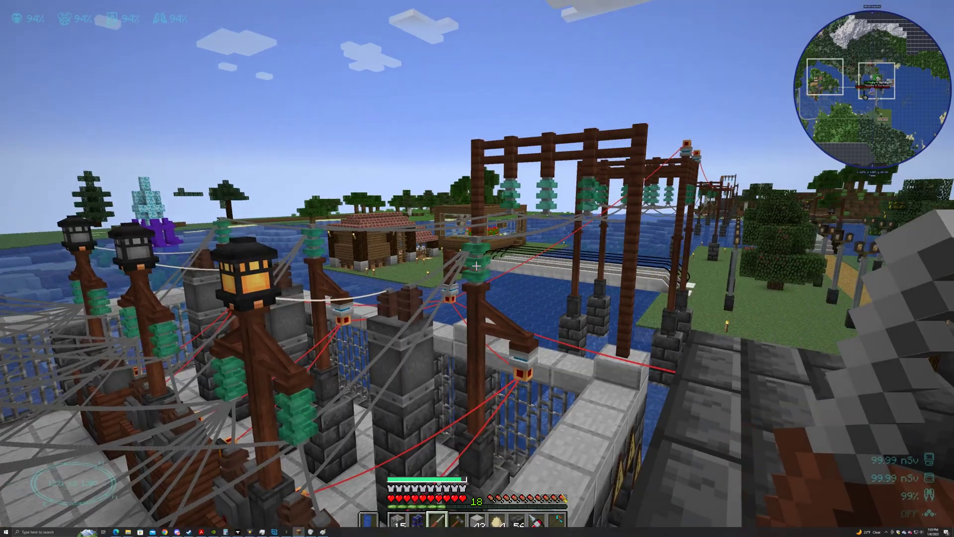
key("w")
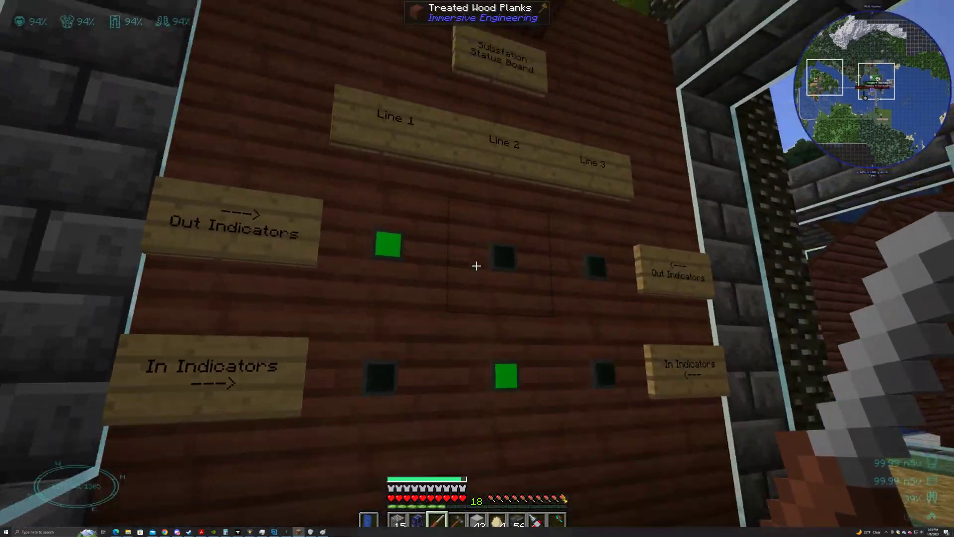
key("space")
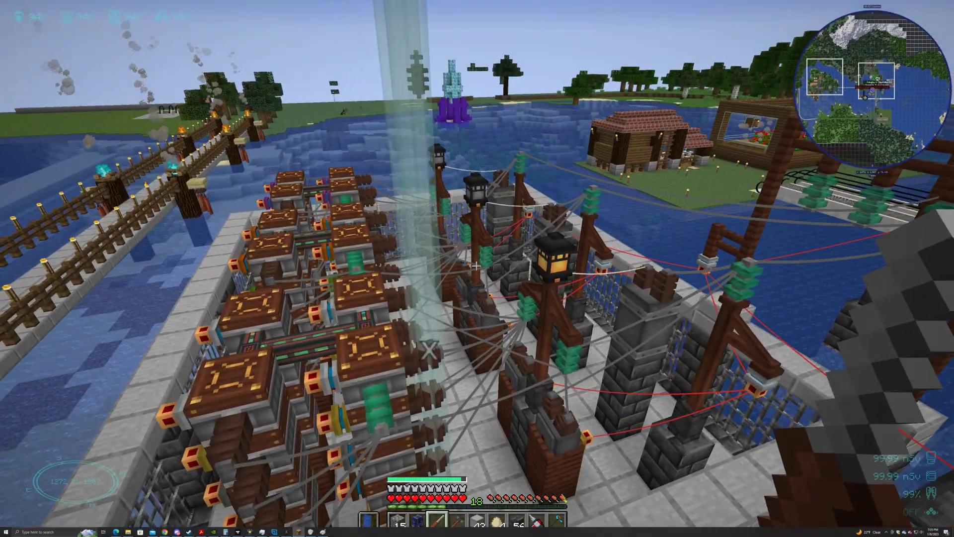
key("w")
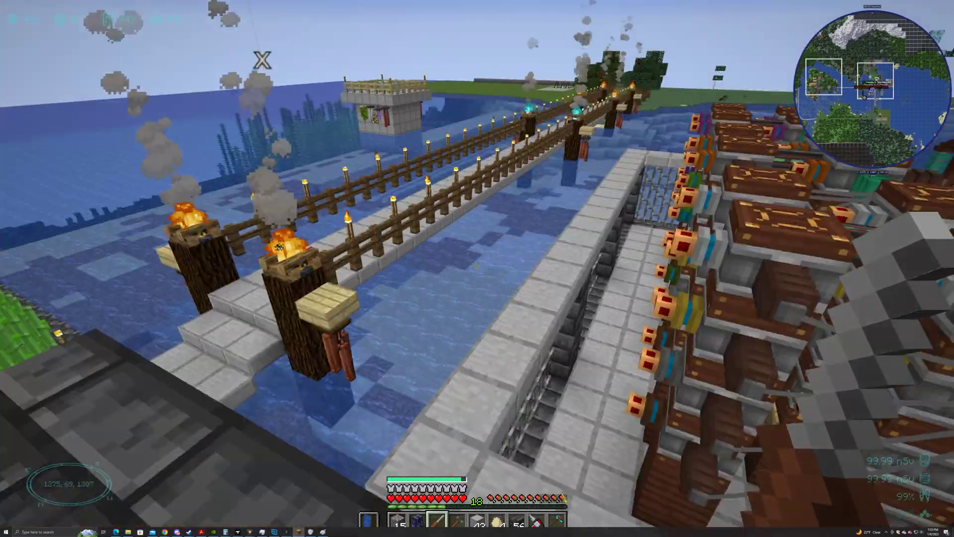
key("w")
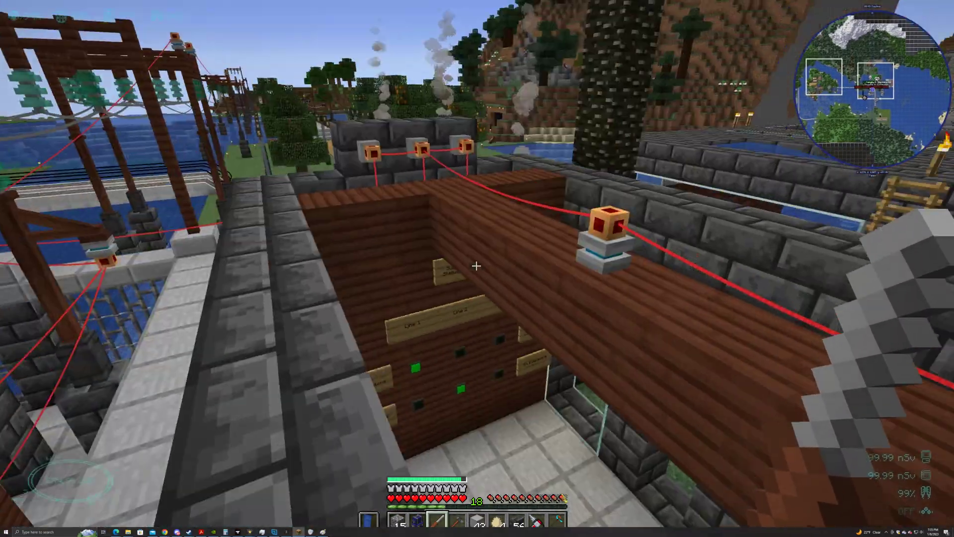
key("space")
key("w")
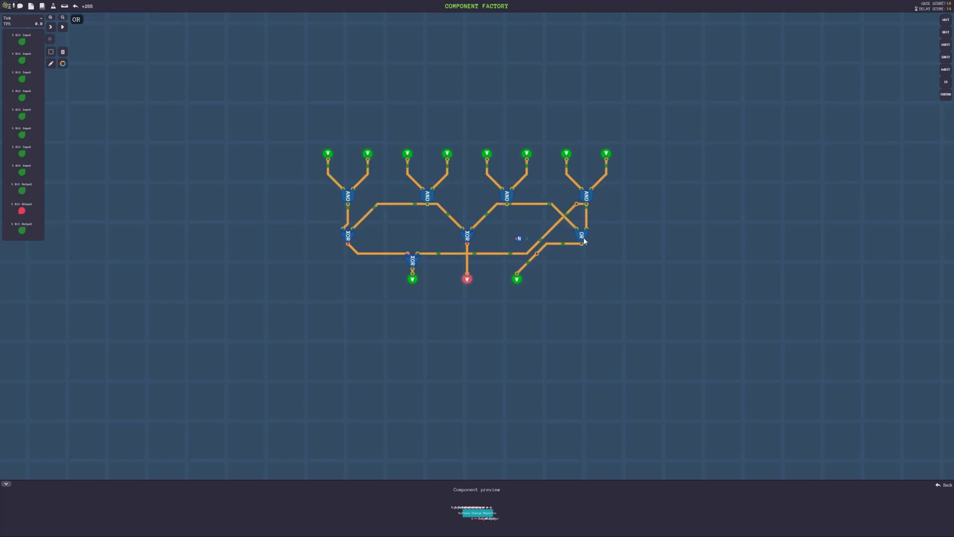
Delete the stray small gate from the Battery Charge Reporter (gate score 17) and open the schematic list.
right_click(520, 238)
left_click(30, 6)
Load the Battery Charge Reporter Switch schematic.
left_click(62, 63)
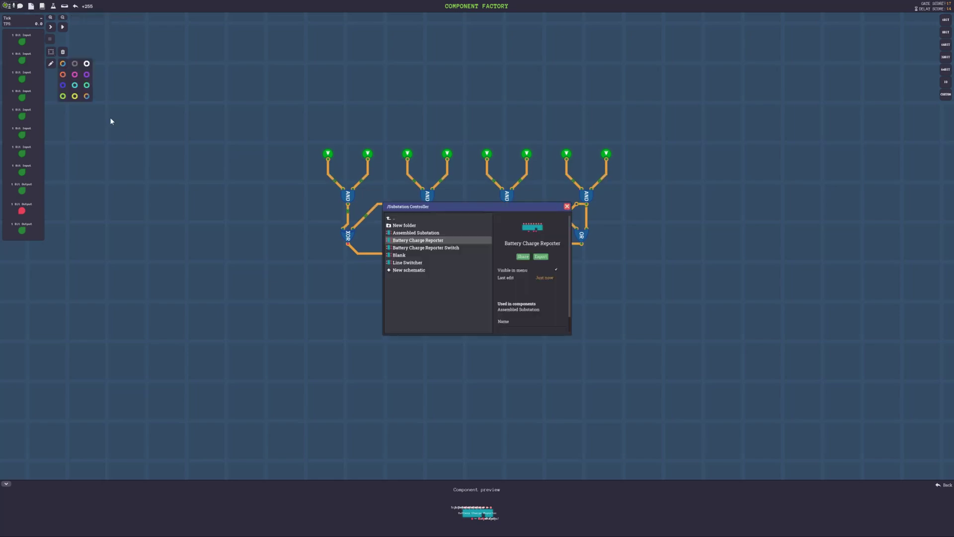
left_click(413, 248)
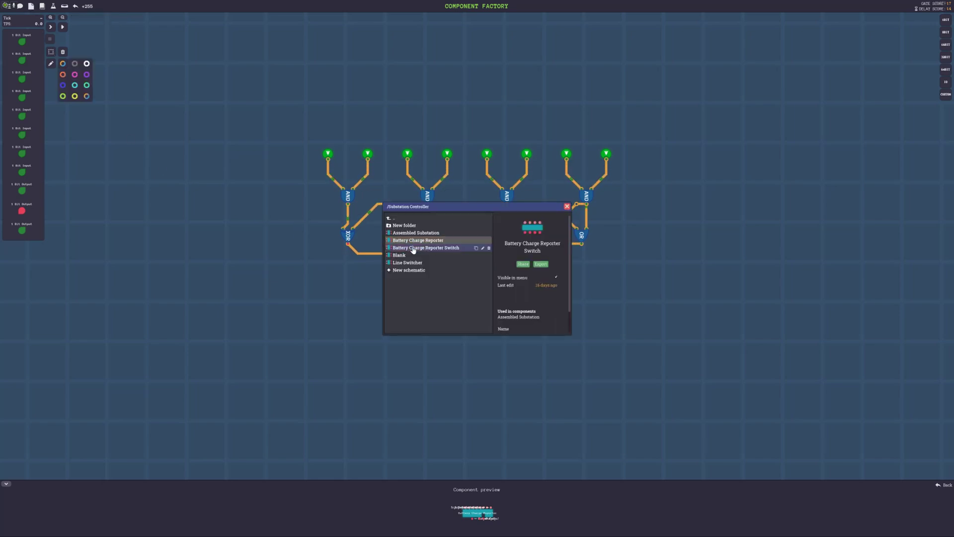
left_click(319, 354)
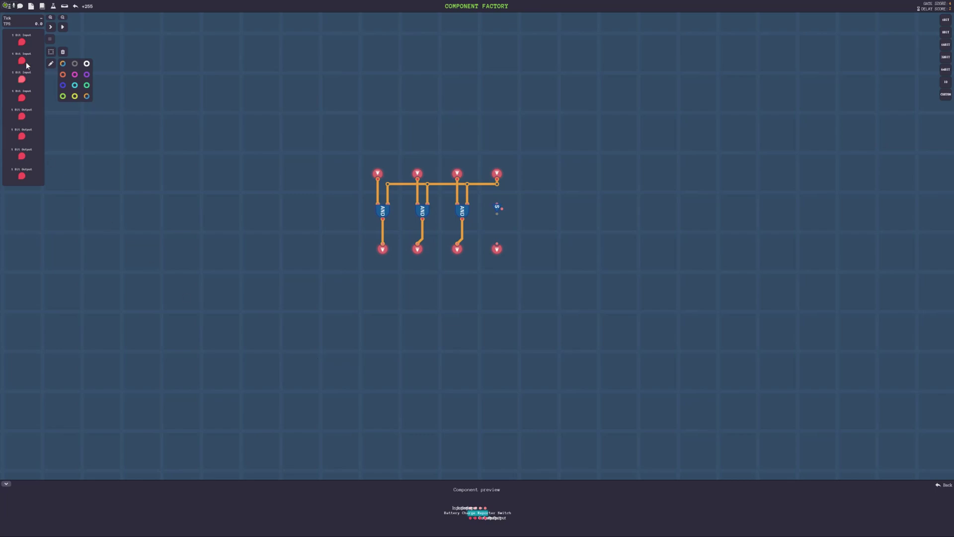
Test the inputs, leaving the first and third on and the fourth off, then return to Minecraft.
left_click(22, 42)
left_click(19, 81)
left_click(20, 99)
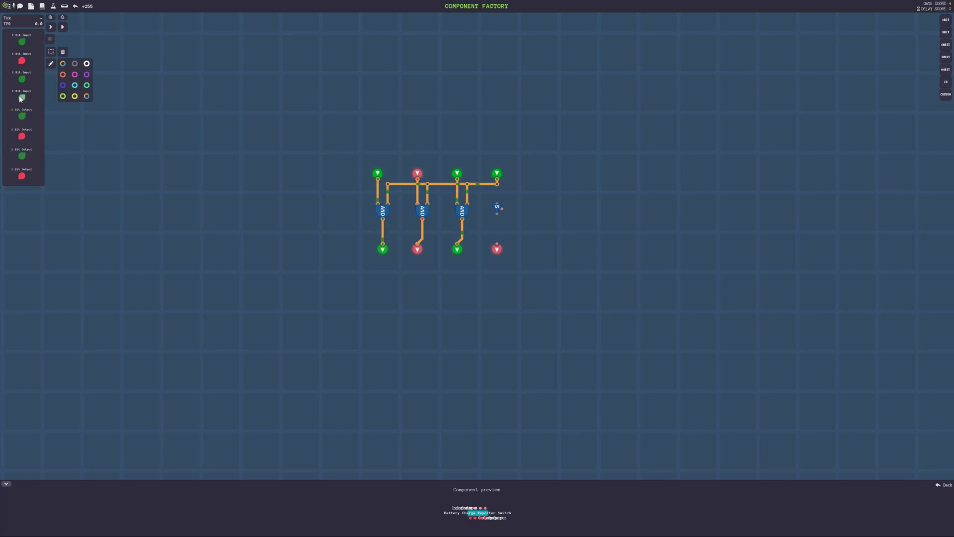
left_click(20, 99)
left_click(20, 98)
left_click(20, 98)
key("alt+Tab")
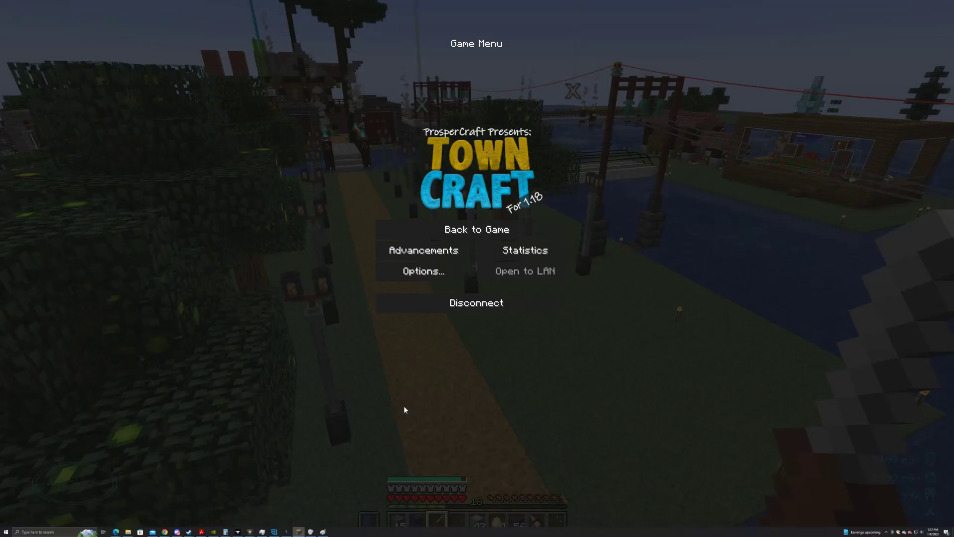
Walk up to the status board to check the Line 1–3 indicators, then back away to see the whole wall.
key("Escape")
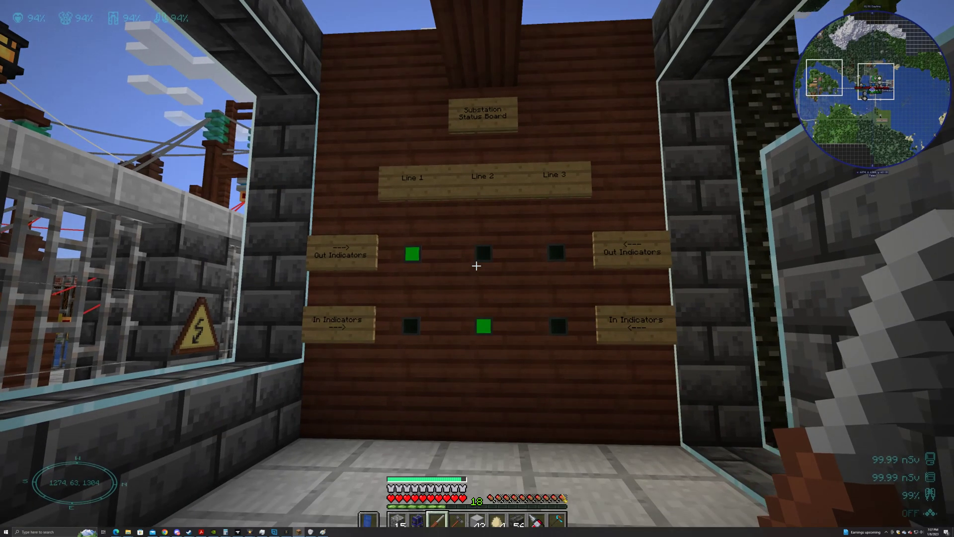
key("w")
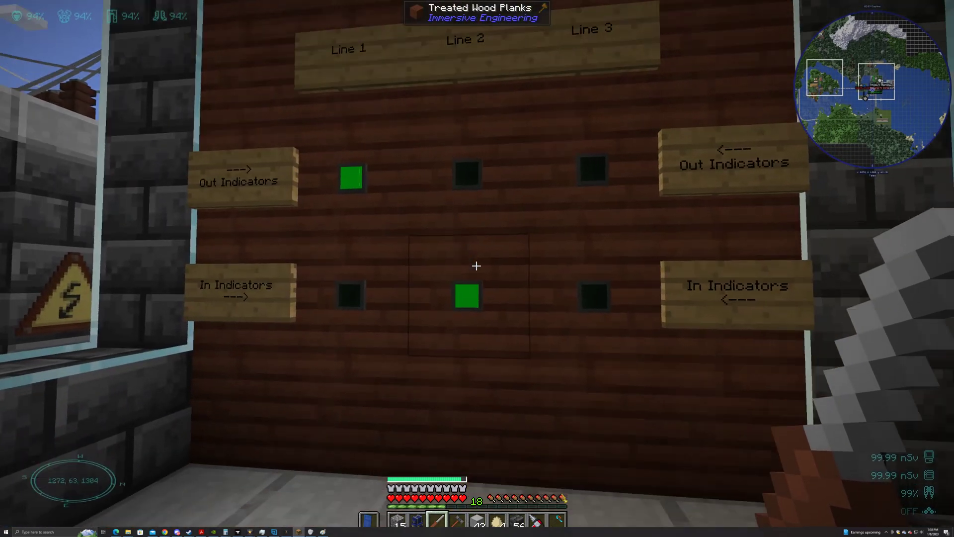
key("w")
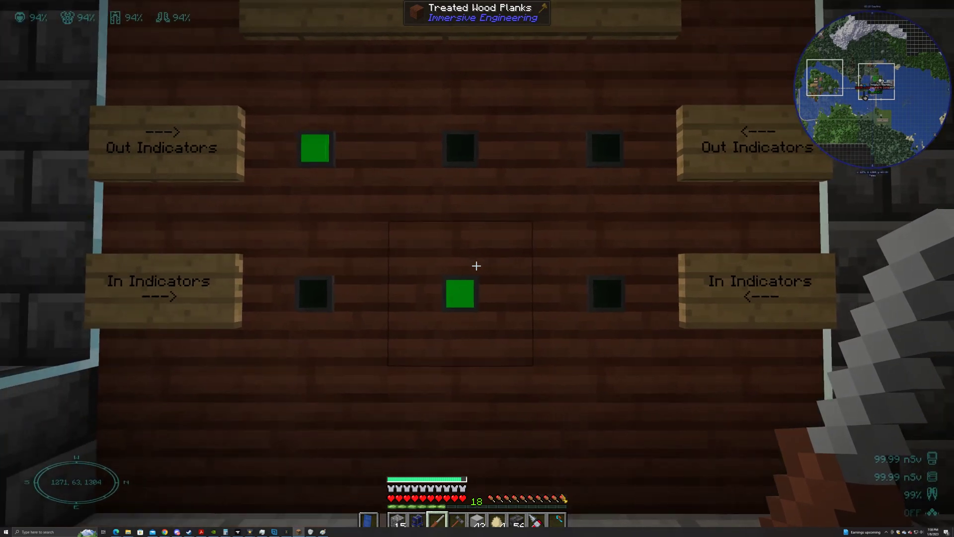
key("s")
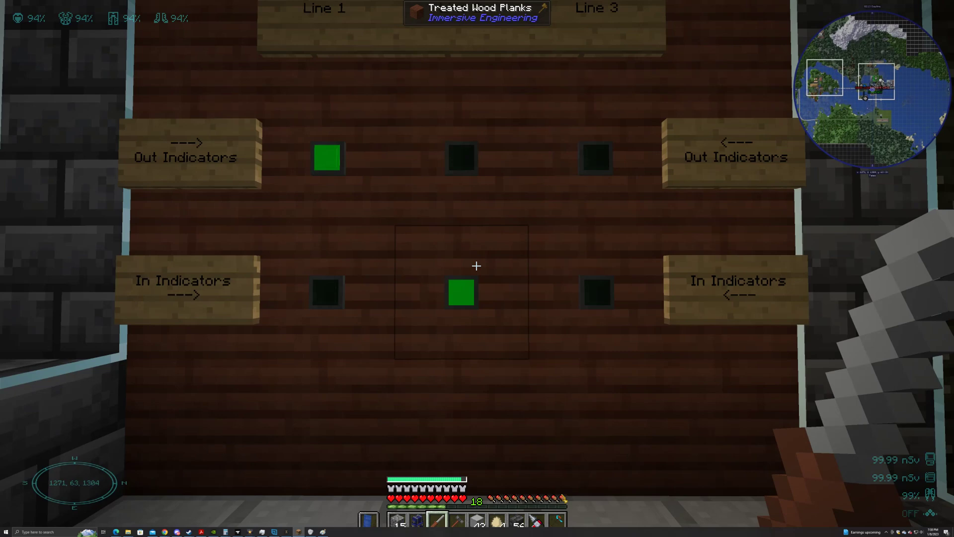
key("w")
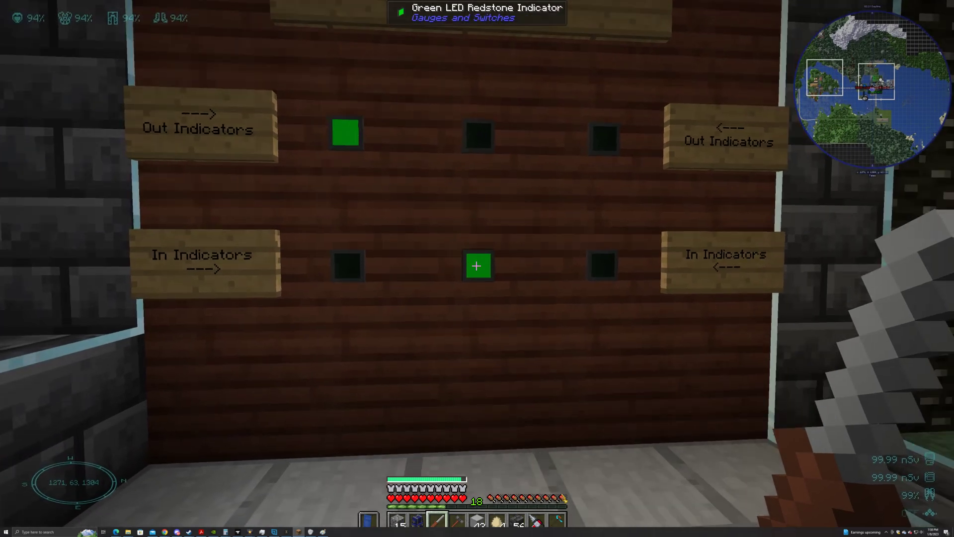
key("s")
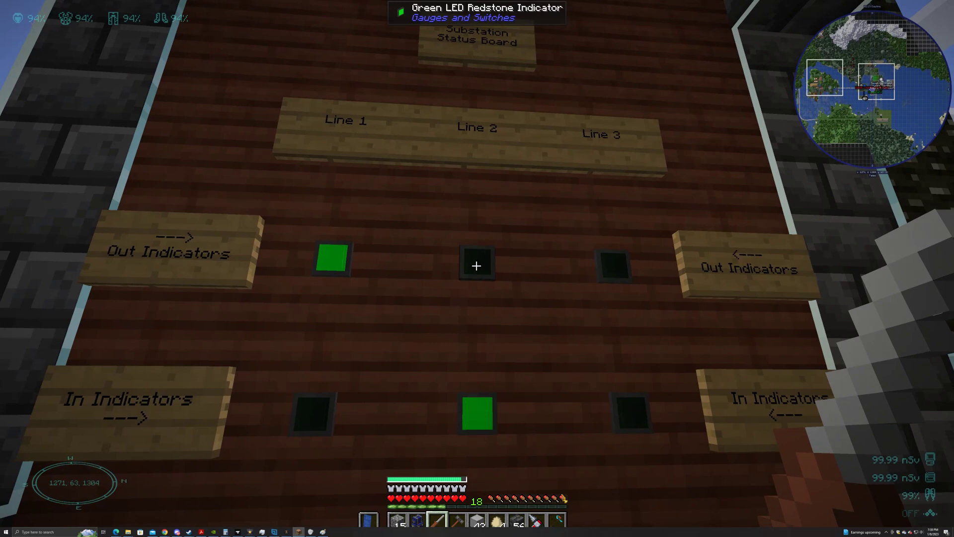
key("s")
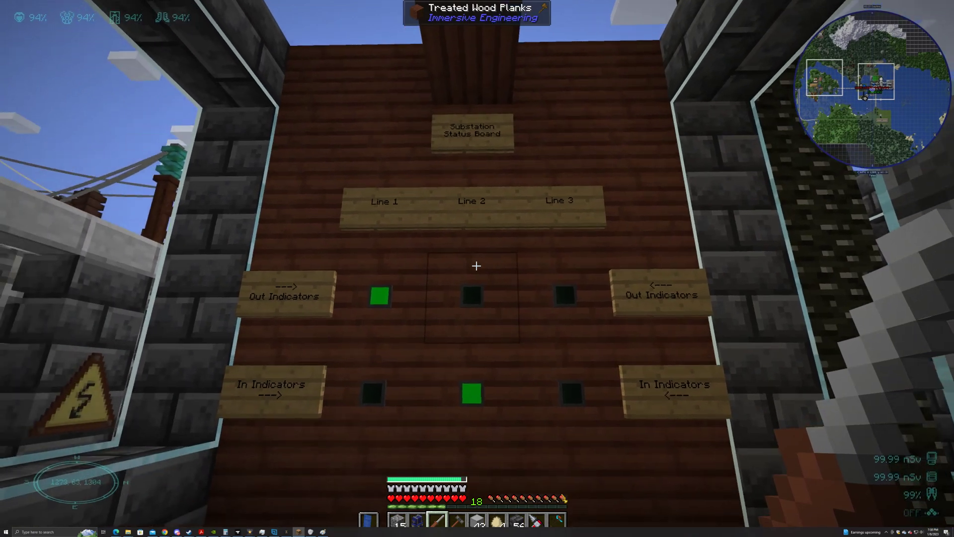
key("w")
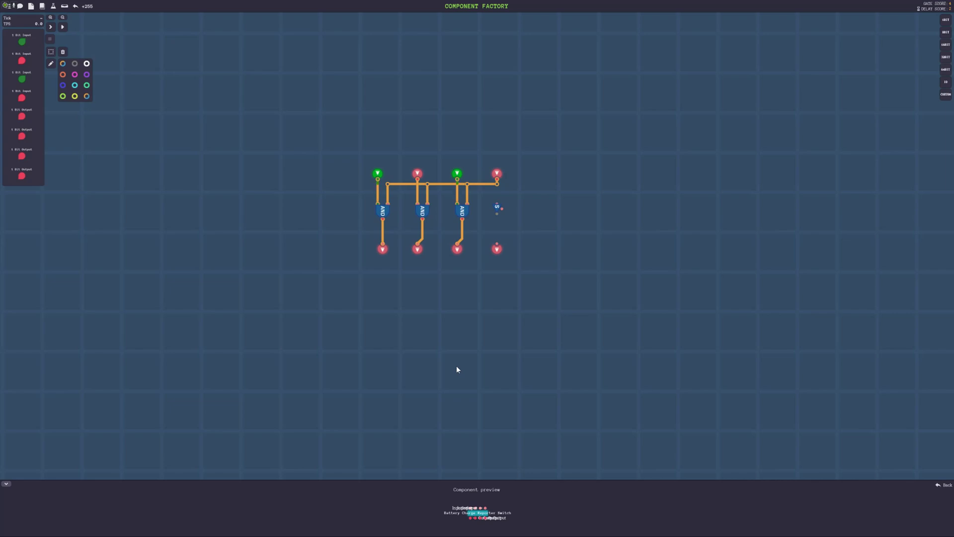
Load the Line Switcher schematic.
left_click(31, 6)
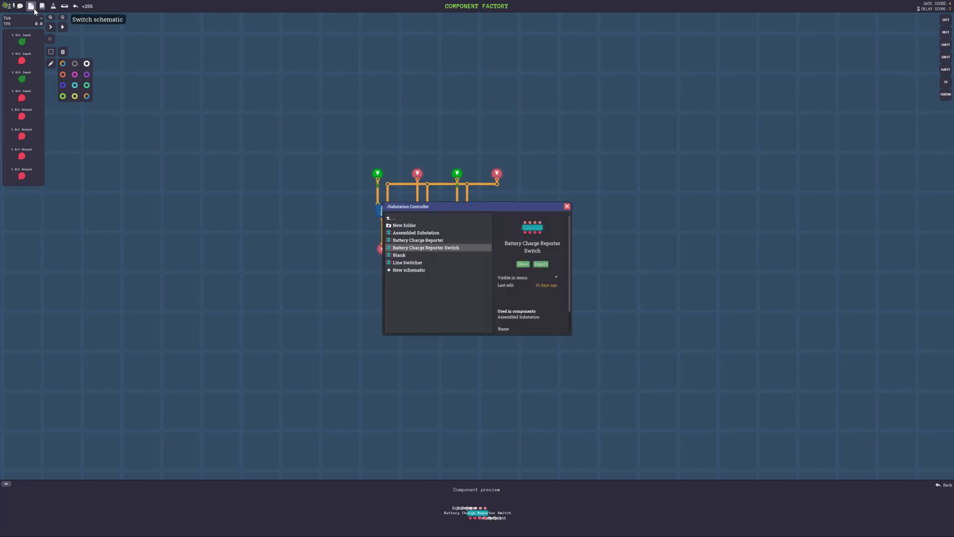
left_click(419, 264)
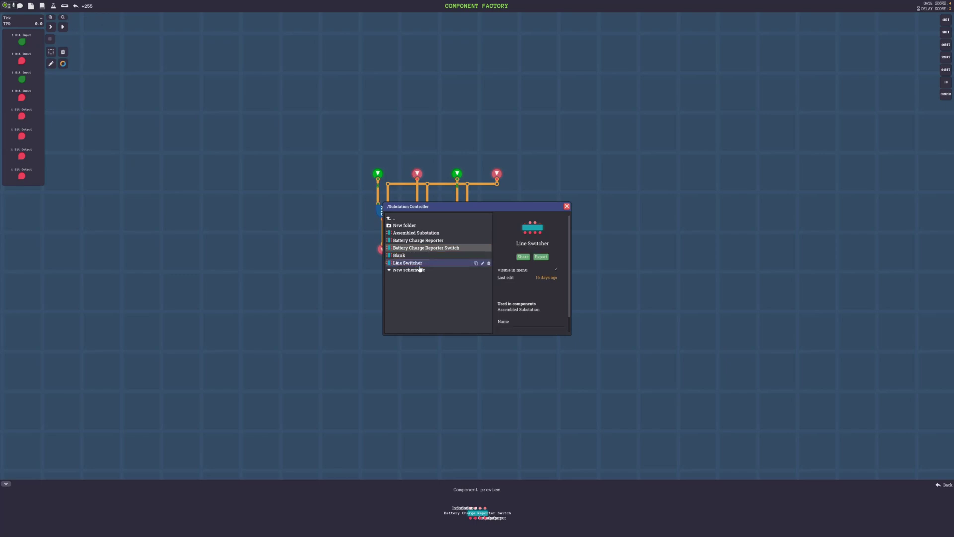
left_click(419, 264)
left_click(314, 296)
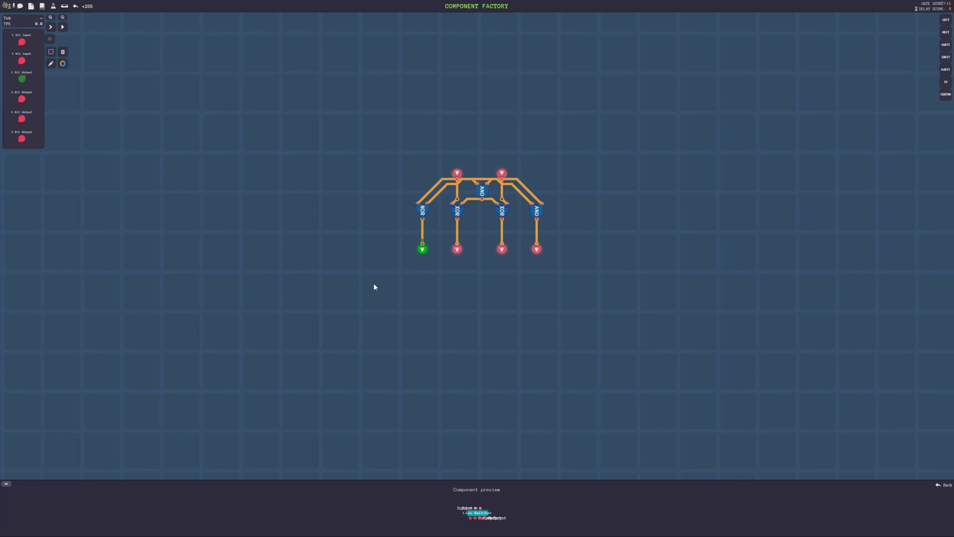
Cycle the two inputs through their combinations, ending with both off to light NOR.
left_click(22, 43)
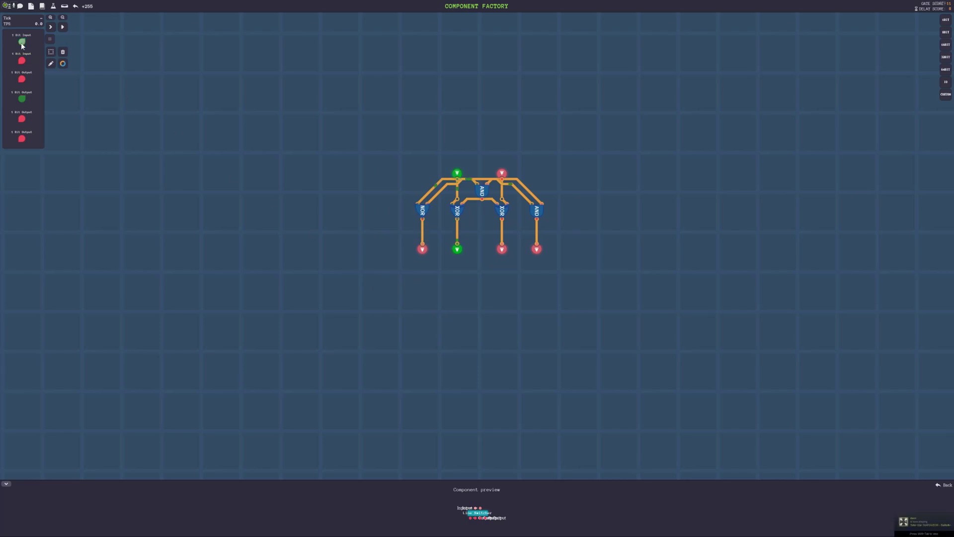
left_click(22, 43)
left_click(22, 62)
left_click(22, 65)
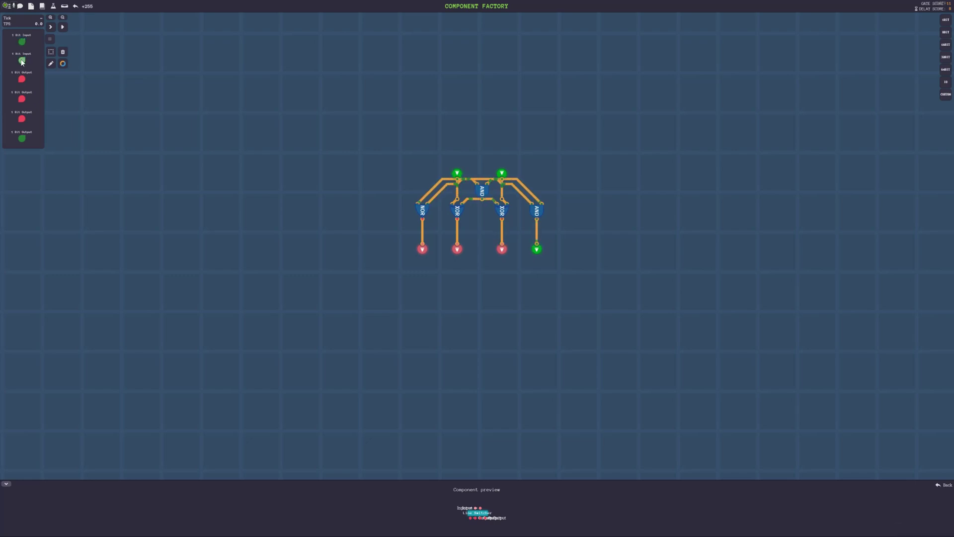
left_click(22, 61)
left_click(22, 42)
left_click(22, 42)
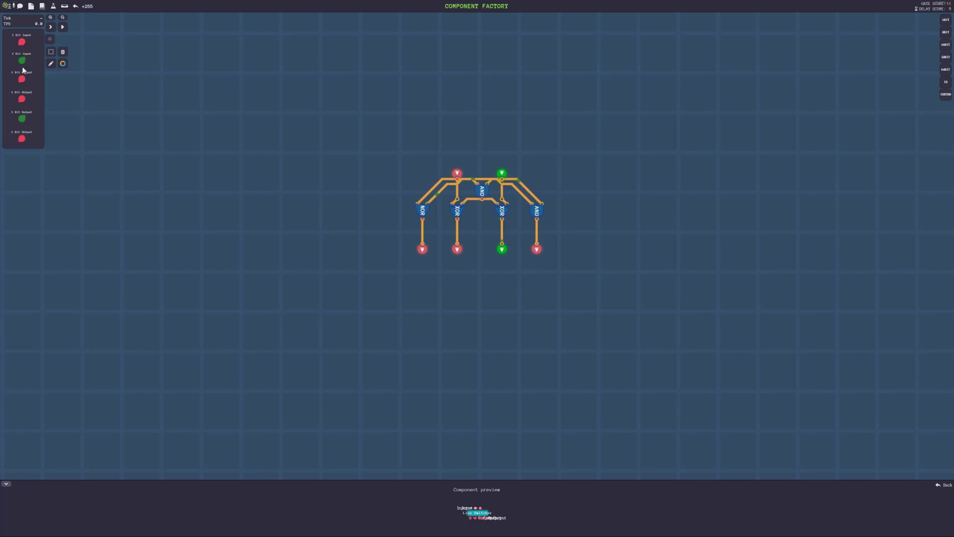
left_click(21, 61)
Toggle the inputs again until both on lights the AND output, then turn both off.
left_click(22, 42)
left_click(22, 43)
left_click(22, 61)
left_click(21, 44)
left_click(22, 43)
left_click(22, 60)
left_click(31, 6)
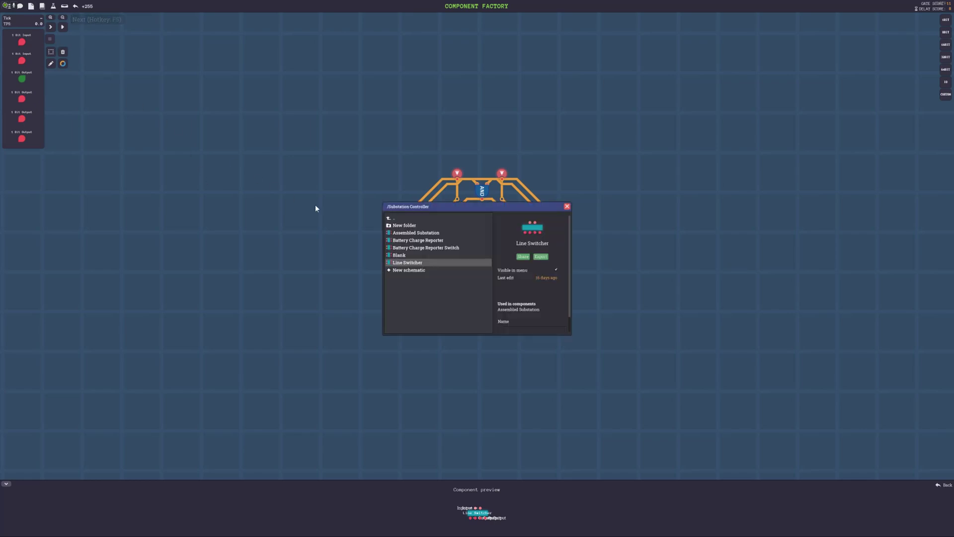
Load the Assembled Substation schematic and adjust the bits of the first two 8-bit charge inputs.
left_click(408, 234)
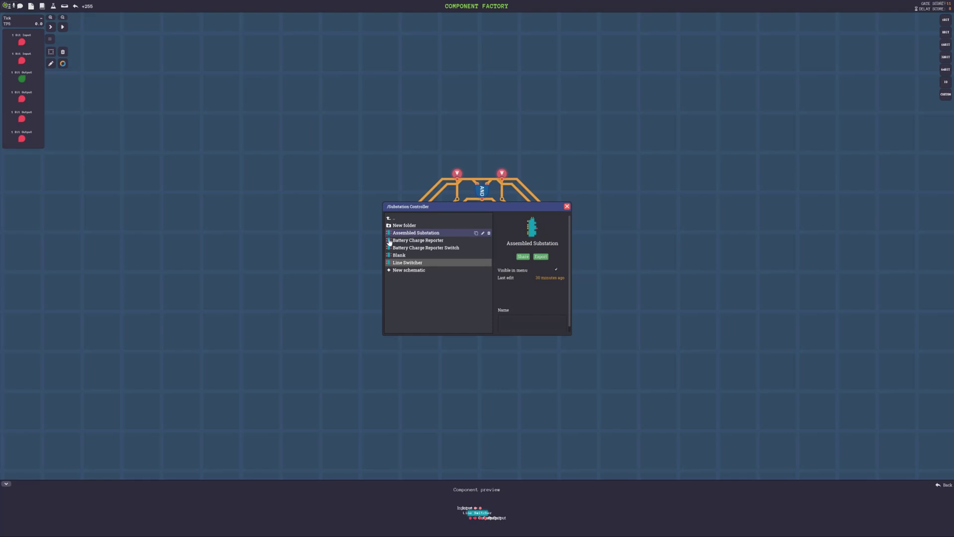
left_click(277, 303)
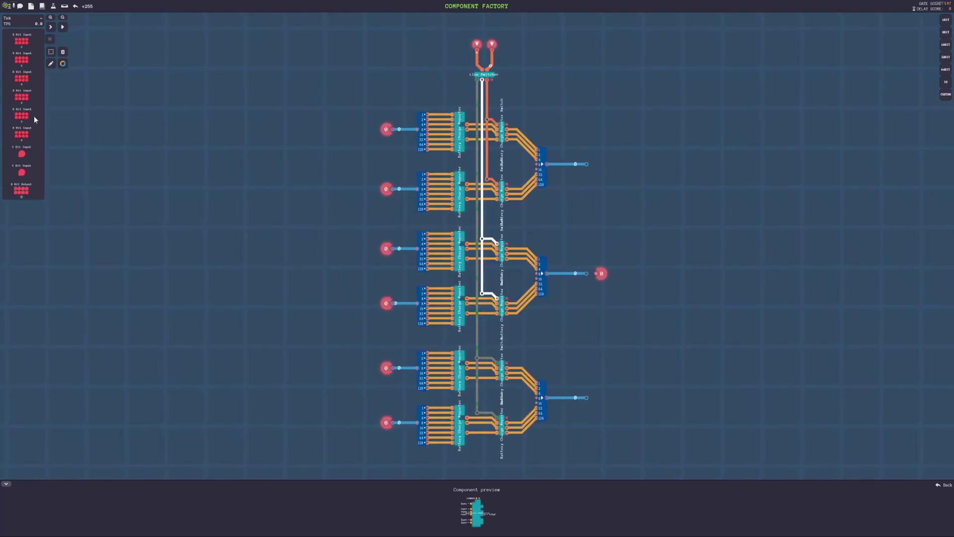
left_click(27, 40)
left_click(27, 42)
left_click(24, 42)
left_click(24, 61)
left_click(20, 62)
left_click(20, 59)
left_click(20, 59)
left_click(21, 61)
left_click(23, 62)
left_click(23, 59)
left_click(26, 59)
Clear the first charge input to 0 and raise the third and fourth charge inputs.
left_click(27, 44)
left_click(24, 41)
left_click(26, 40)
left_click(23, 76)
left_click(20, 77)
left_click(16, 76)
left_click(24, 95)
left_click(20, 95)
left_click(17, 94)
left_click(27, 98)
left_click(24, 98)
left_click(20, 99)
Set the fifth and sixth charge inputs and turn on the first line-select input.
left_click(25, 114)
left_click(26, 132)
left_click(23, 133)
left_click(20, 134)
left_click(22, 154)
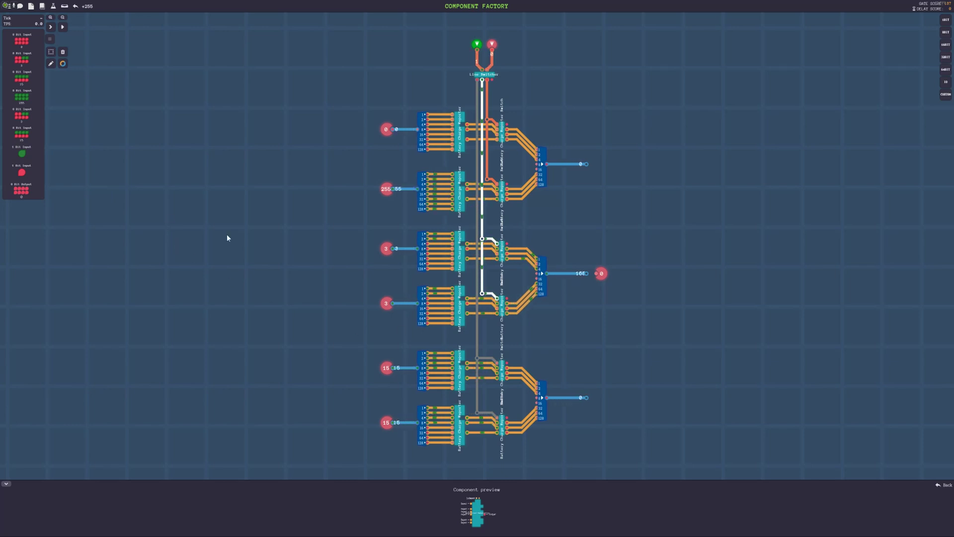
Swap which line-select input is on, then draw and delete two long test wires.
left_click(21, 155)
left_click(22, 174)
mouse_move(363, 343)
left_mouse_down()
mouse_move(388, 429)
mouse_move(572, 423)
mouse_move(323, 362)
mouse_move(361, 343)
left_mouse_up()
left_click_drag(304, 273, 641, 273)
right_click(368, 274)
left_click_drag(348, 169, 652, 144)
right_click(598, 144)
Toggle the line-select inputs through combinations, ending with both on.
left_click(25, 176)
left_click(21, 154)
left_click(21, 154)
left_click(24, 172)
left_click(22, 153)
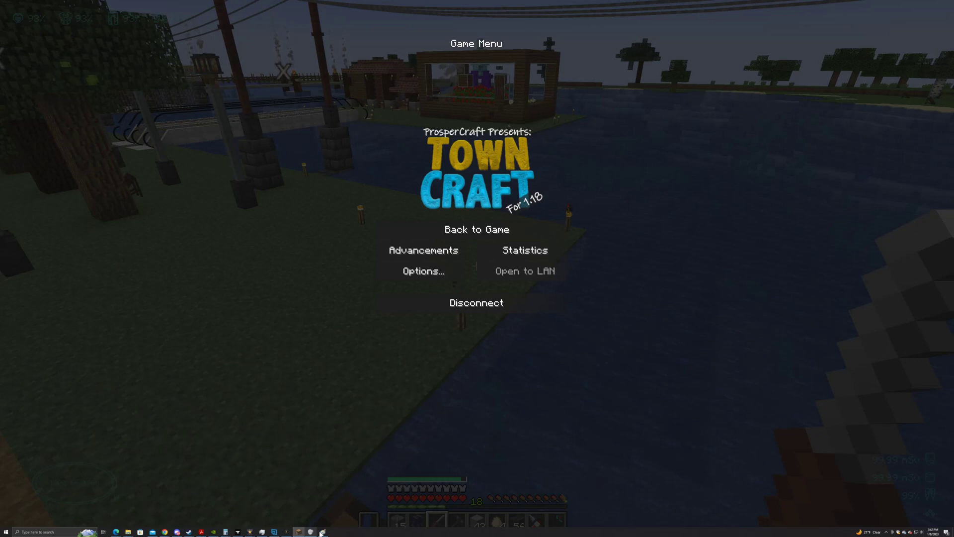
In the Paint sketch, undo two stray blue rectangles with Ctrl+Z, then return to Turing Complete.
left_click(322, 533)
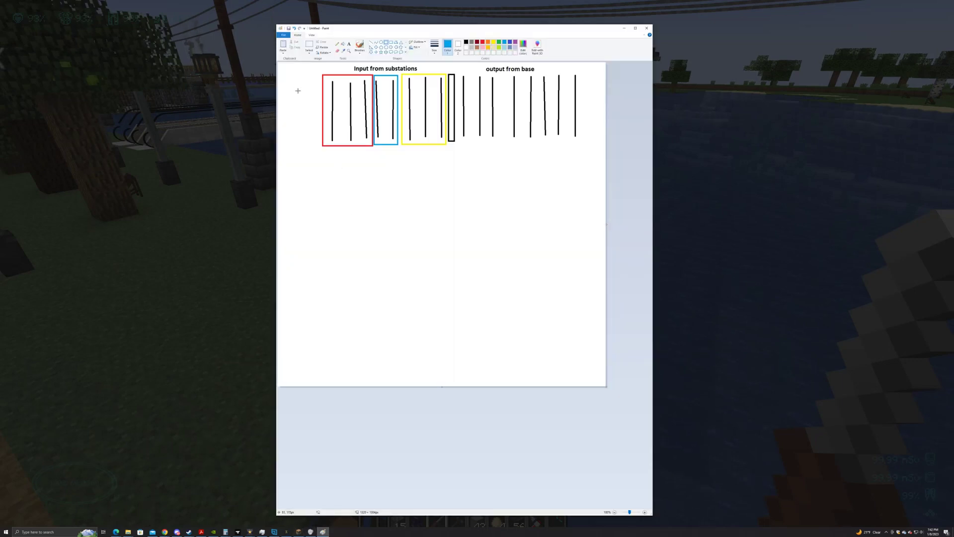
left_click_drag(296, 98, 317, 100)
left_click_drag(424, 164, 429, 148)
key("ctrl+z")
key("ctrl+z")
left_click(287, 532)
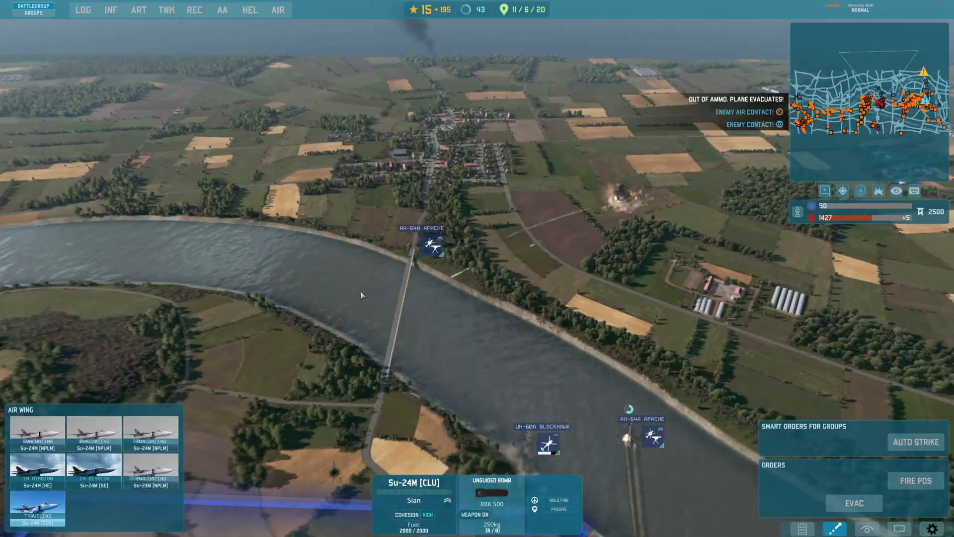
Order the Su-24M [CLU] cluster bomber's strike near the river and pan the battlefield view.
scroll(361, 295, "down", 4)
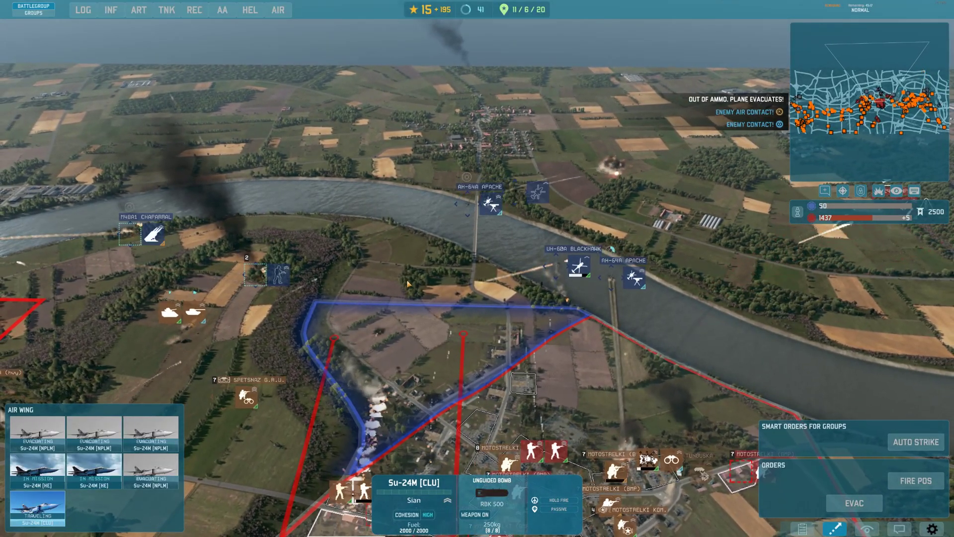
scroll(415, 273, "down", 2)
left_click(444, 179)
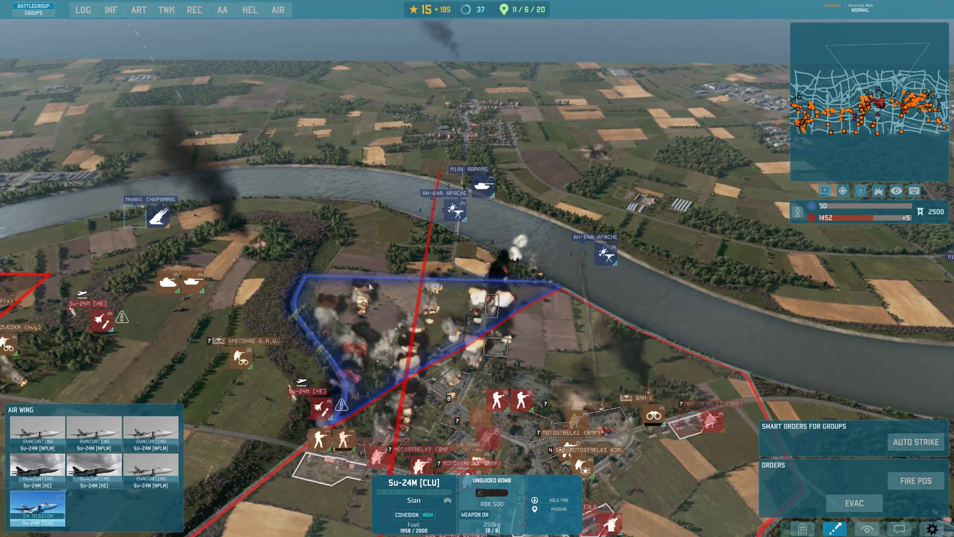
key("d")
key("w")
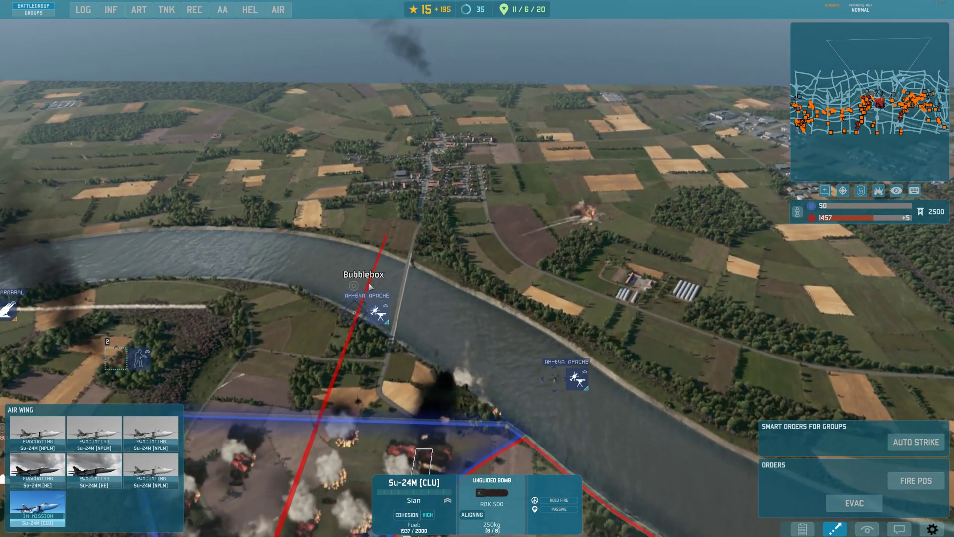
scroll(370, 287, "up", 3)
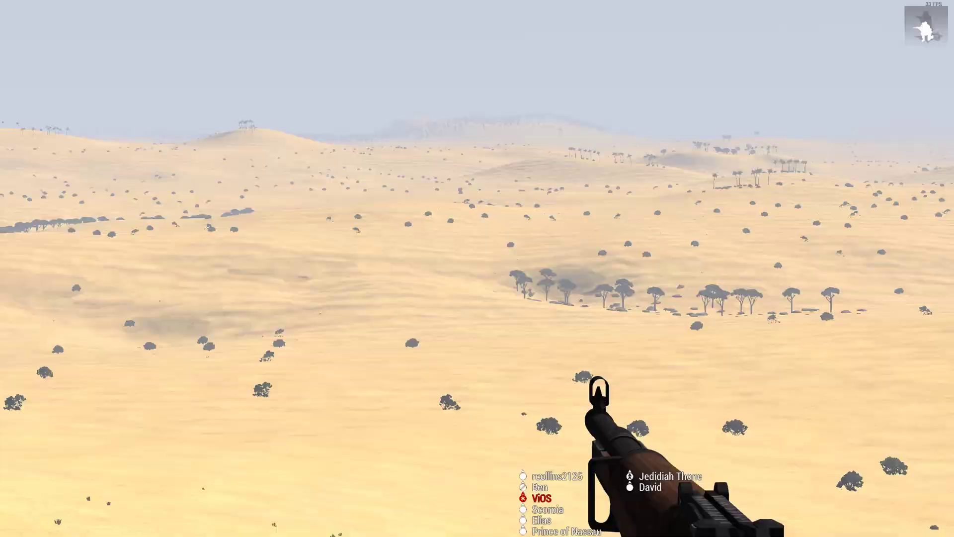